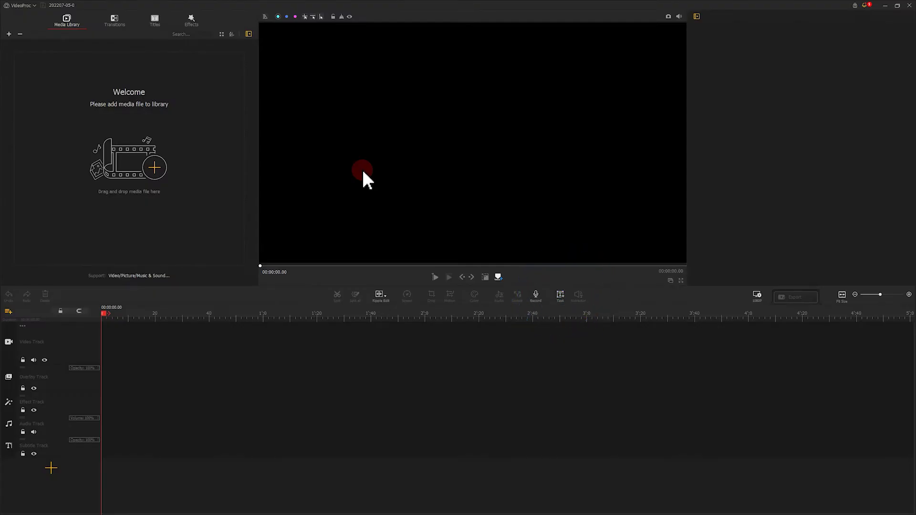
Add a title clip with its 'Text Here' placeholder cleared and import the black snapshot 202207-05-0.png
left_click(561, 294)
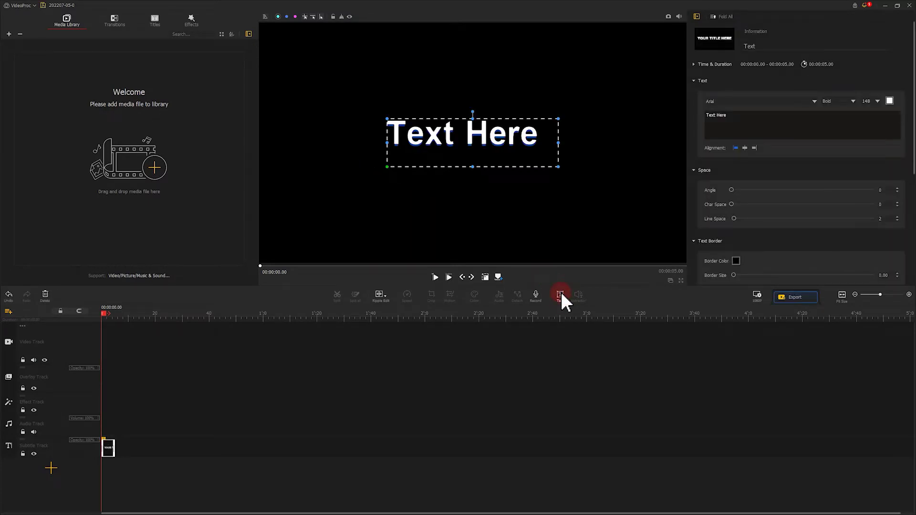
left_click(753, 127)
left_click_drag(753, 123, 632, 118)
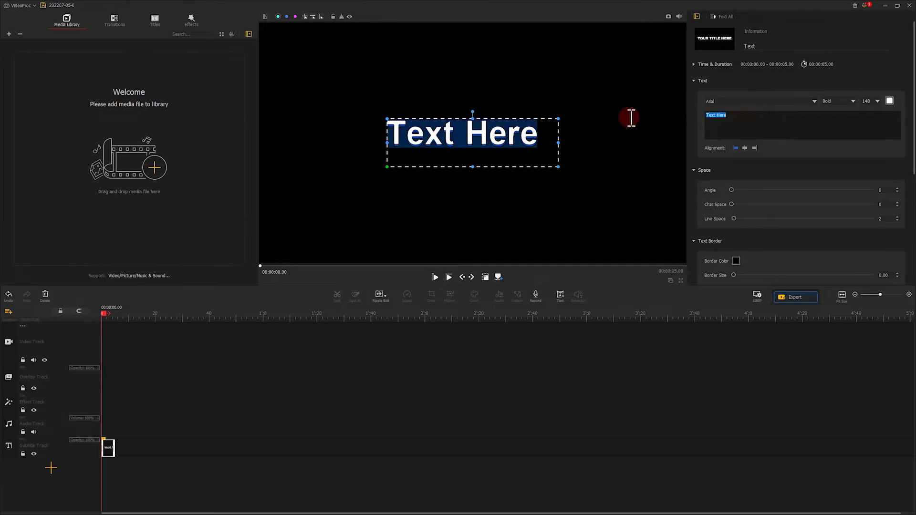
key("BackSpace")
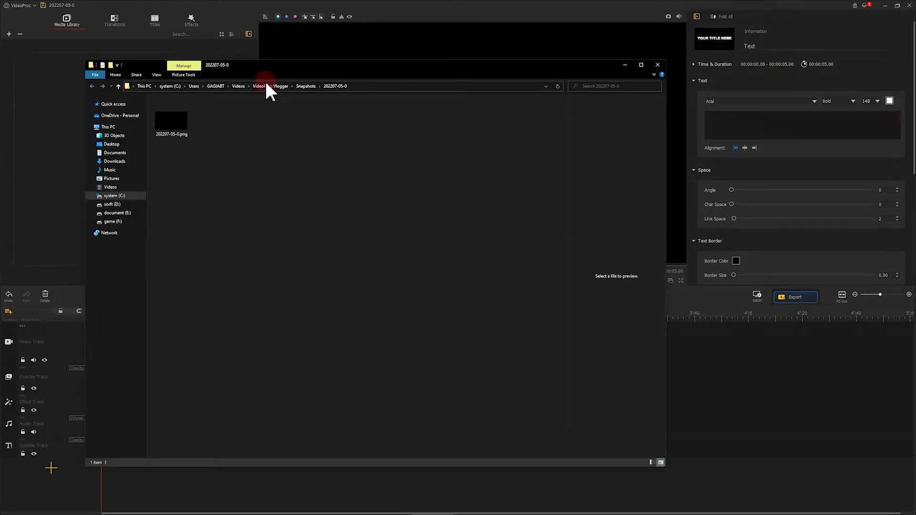
left_click_drag(178, 119, 62, 117)
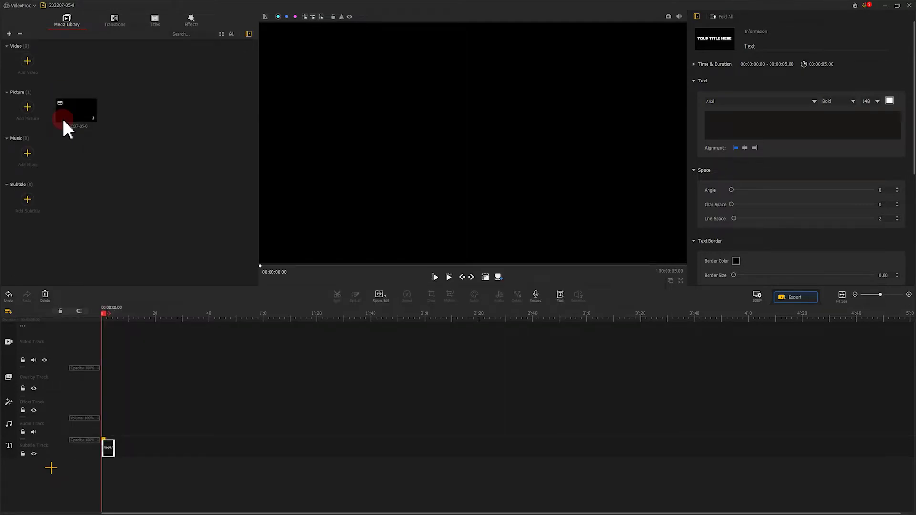
Bring the pexels-tom-6345312 Eiffel Tower night video into the media library
left_click_drag(64, 122, 293, 315)
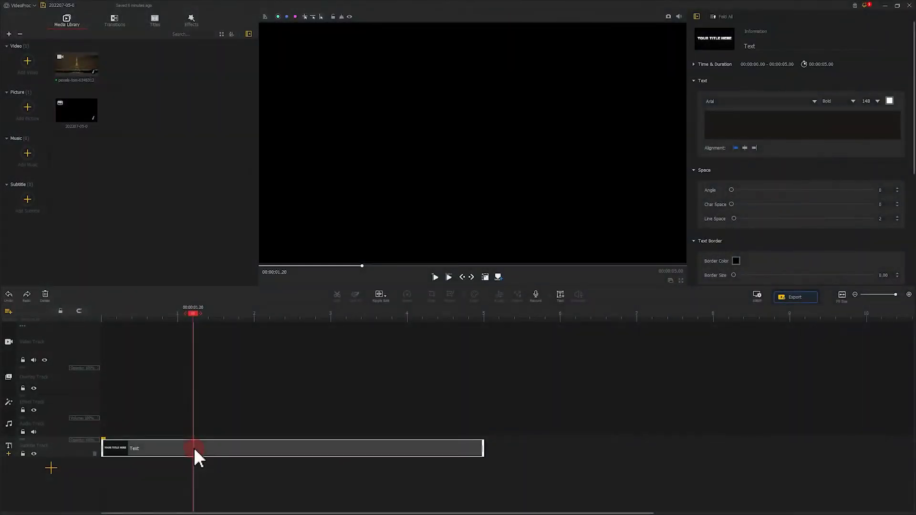
left_click(730, 133)
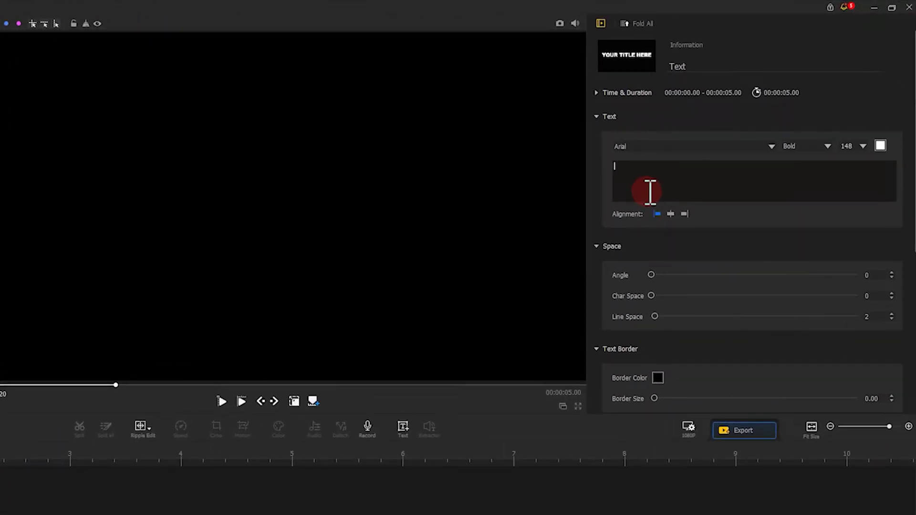
Make the title text PARIS, in the Bernard MT Condensed font at size 300
type("PARIS")
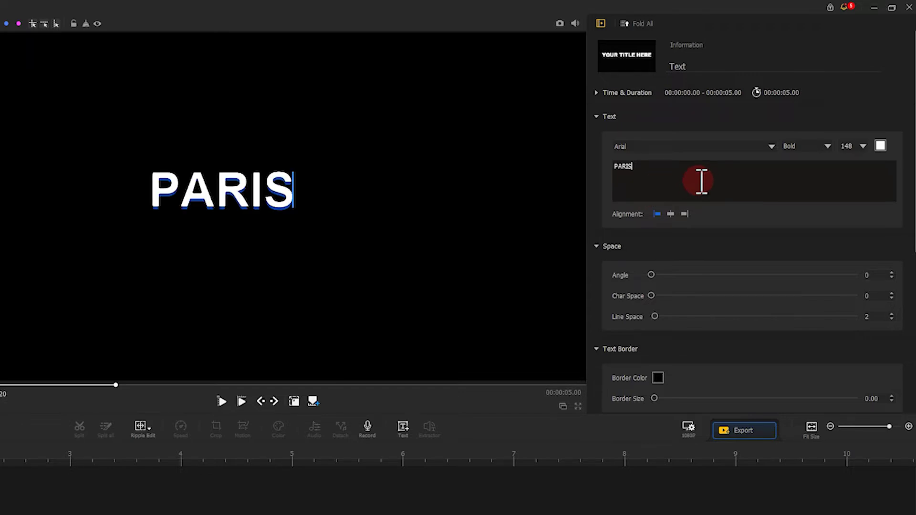
left_click(688, 144)
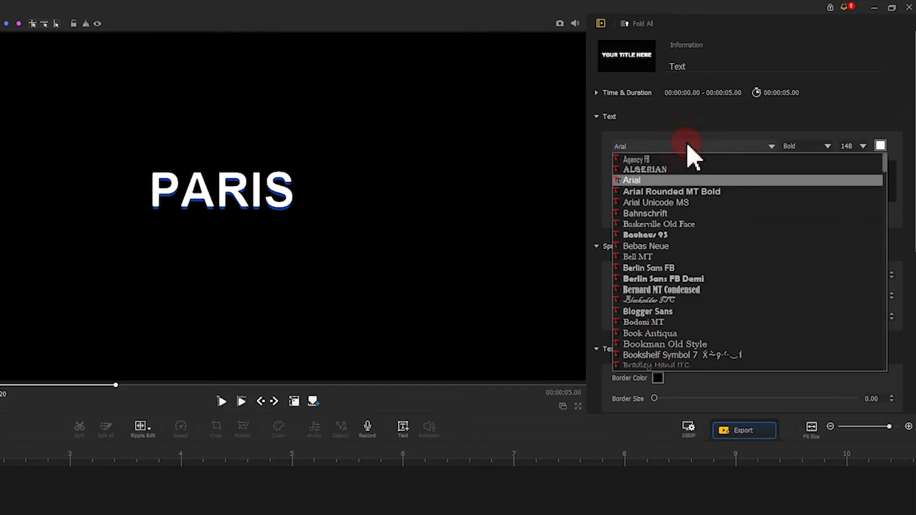
left_click(689, 290)
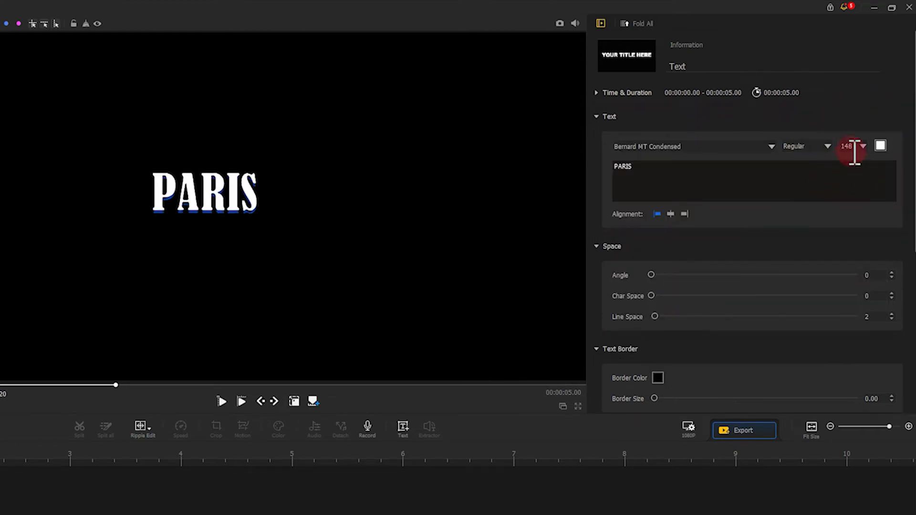
type("300")
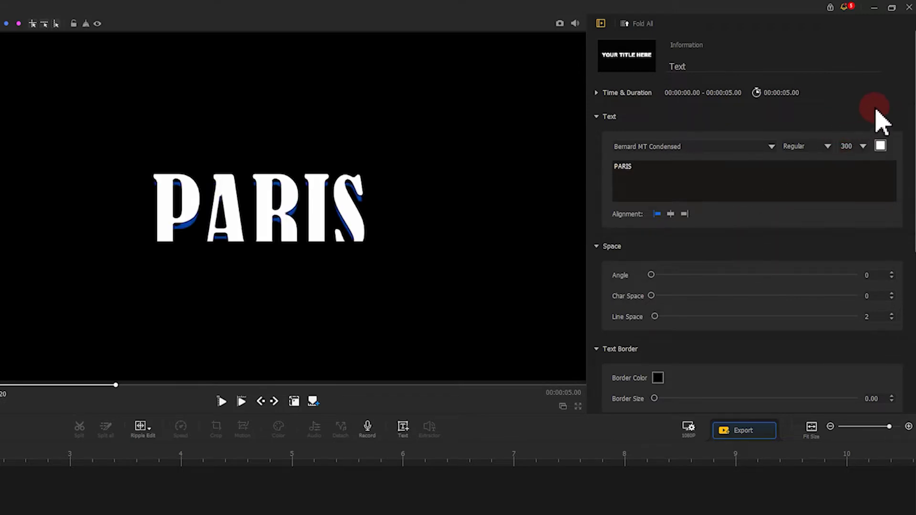
Set the text shadow Offset to 0 and stretch the PARIS box larger in the preview
left_click_drag(910, 69, 912, 263)
left_click_drag(687, 289, 619, 298)
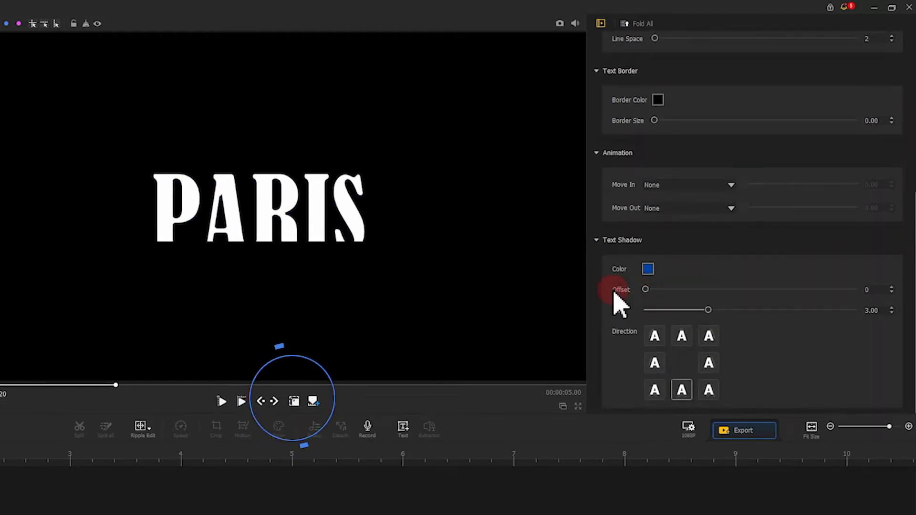
left_click(294, 401)
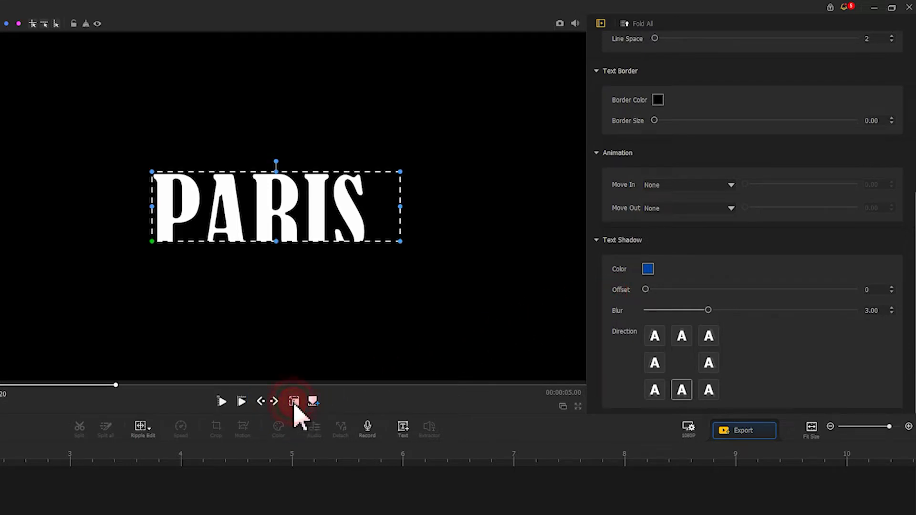
left_click_drag(400, 242, 455, 298)
left_click_drag(311, 262, 308, 287)
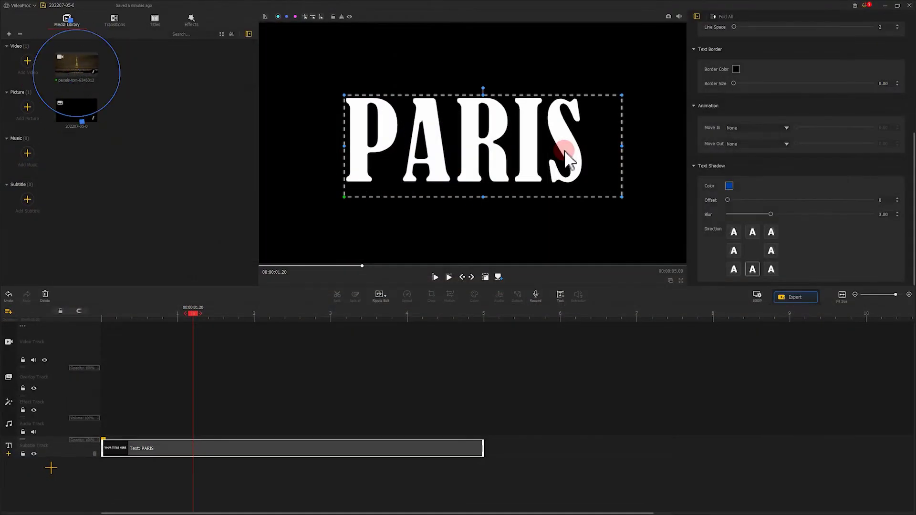
Place the Eiffel Tower video on the video track, move PARIS higher and larger, then hide the video track
left_click_drag(88, 71, 159, 340)
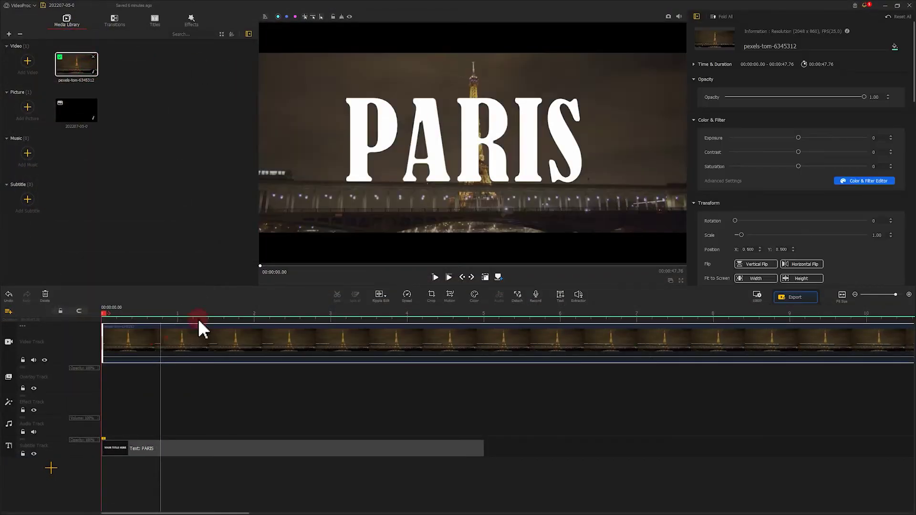
left_click(506, 162)
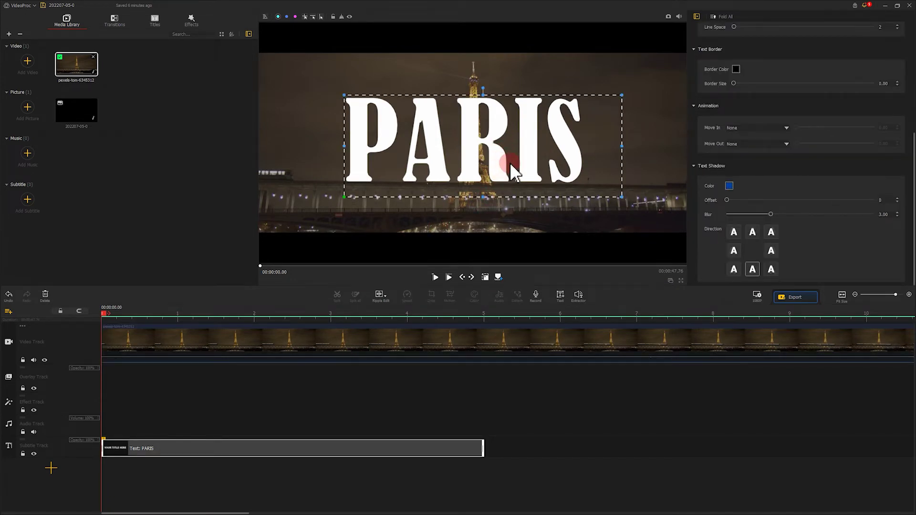
left_click_drag(513, 172, 507, 150)
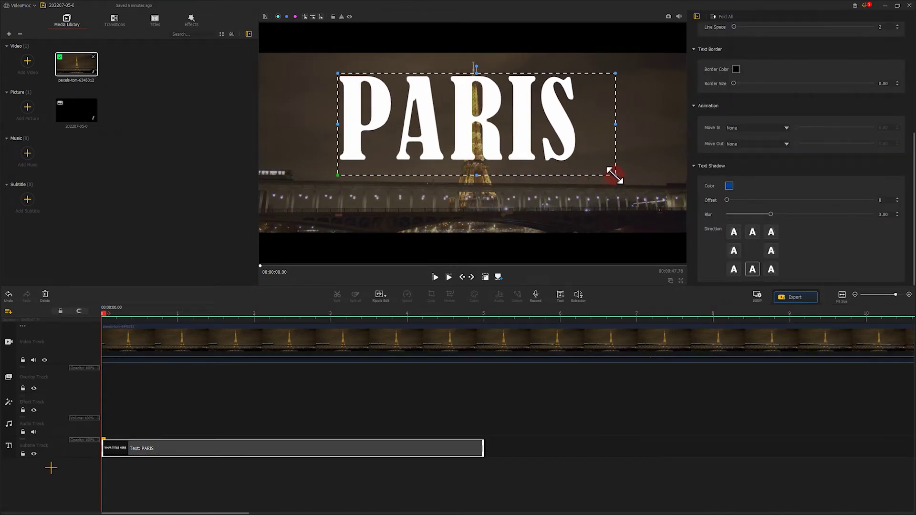
mouse_move(614, 174)
left_mouse_down()
mouse_move(660, 205)
mouse_move(610, 172)
left_mouse_up()
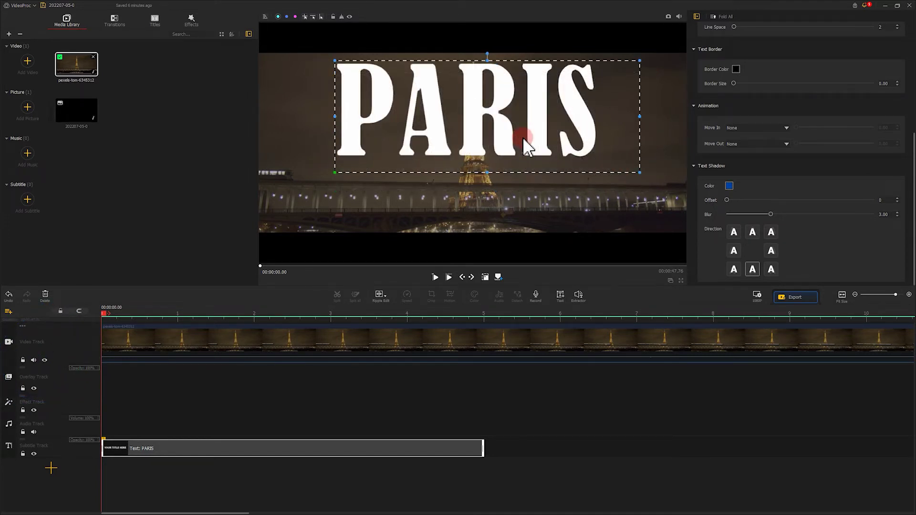
left_click(45, 360)
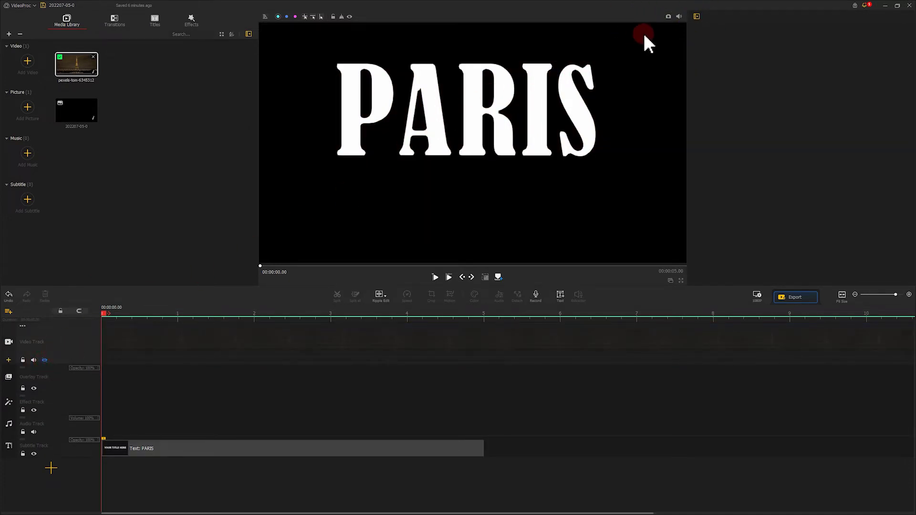
Snapshot the PARIS frame into the media library, delete the PARIS text clip, and unhide the video track
left_click(669, 16)
left_click_drag(215, 126, 76, 150)
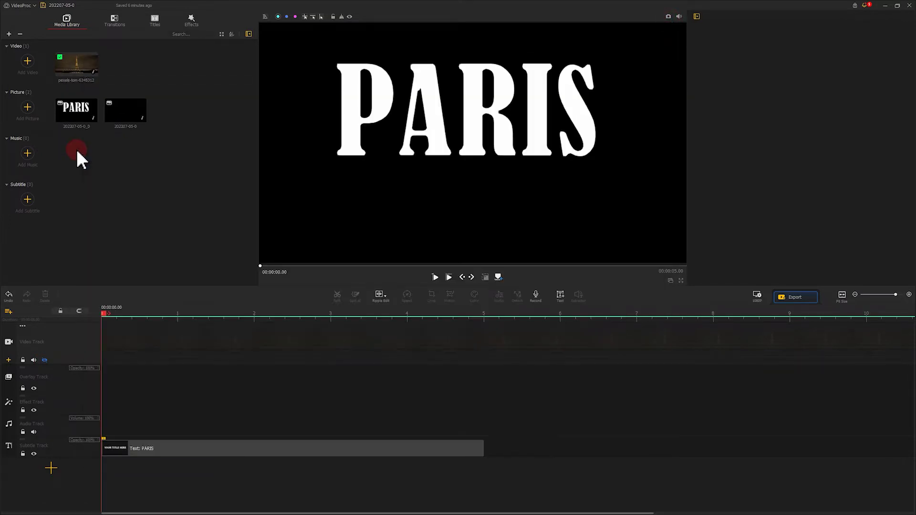
left_click(112, 444)
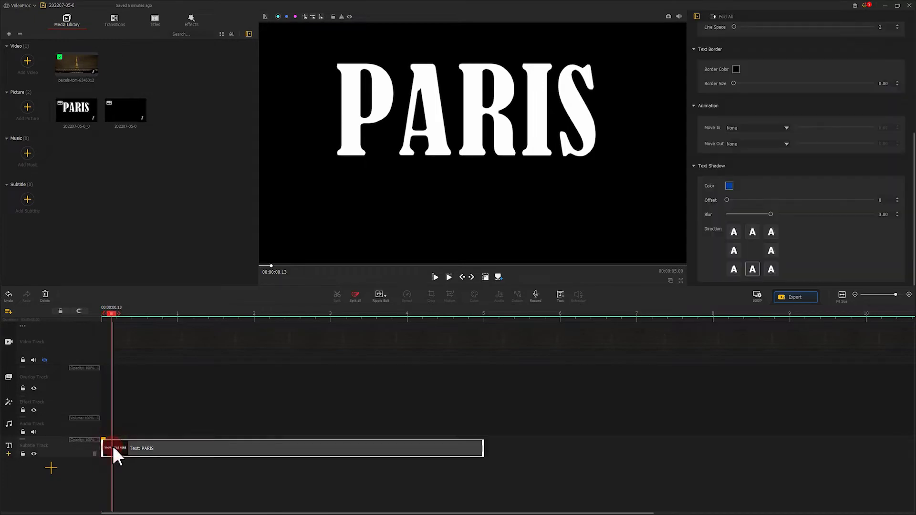
left_click(43, 296)
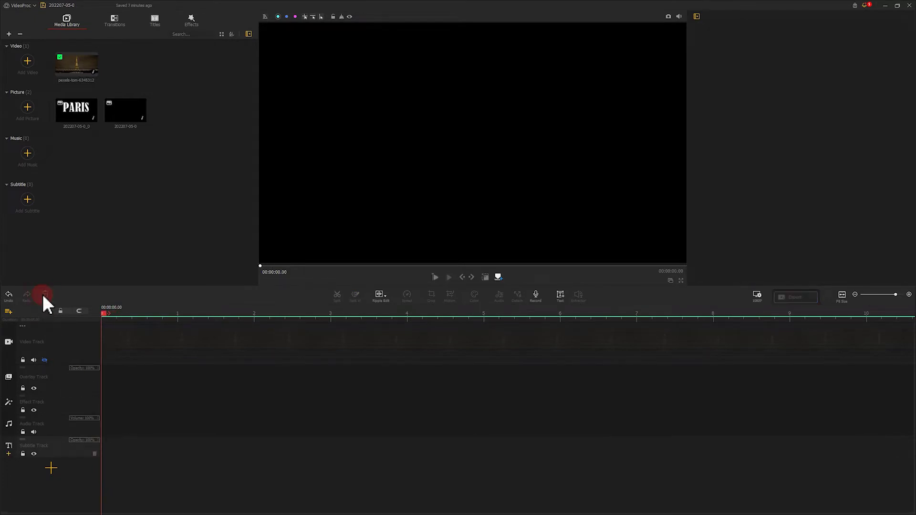
left_click(44, 360)
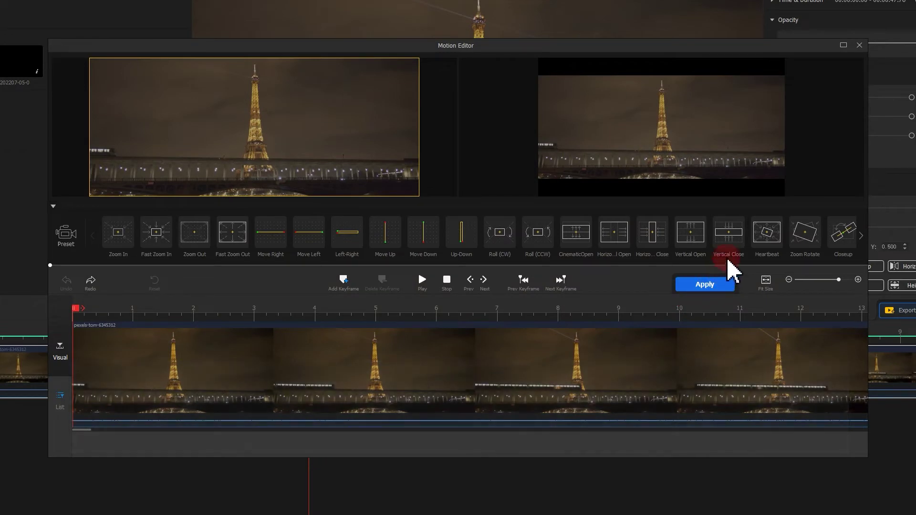
Apply the Vertical Close preset to the Eiffel Tower video, moving its last keyframe to 7.36 s, and preview it
left_click(729, 253)
left_click(289, 320)
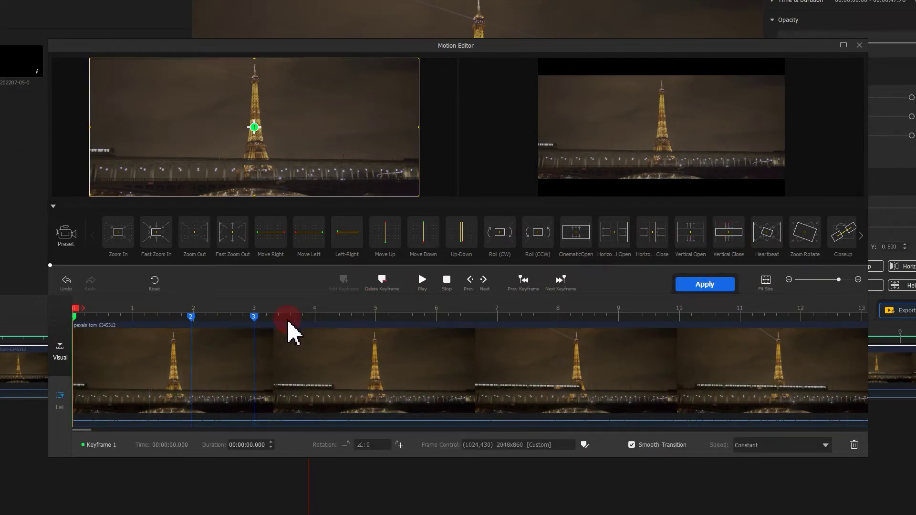
left_click_drag(253, 317, 519, 316)
left_click(452, 282)
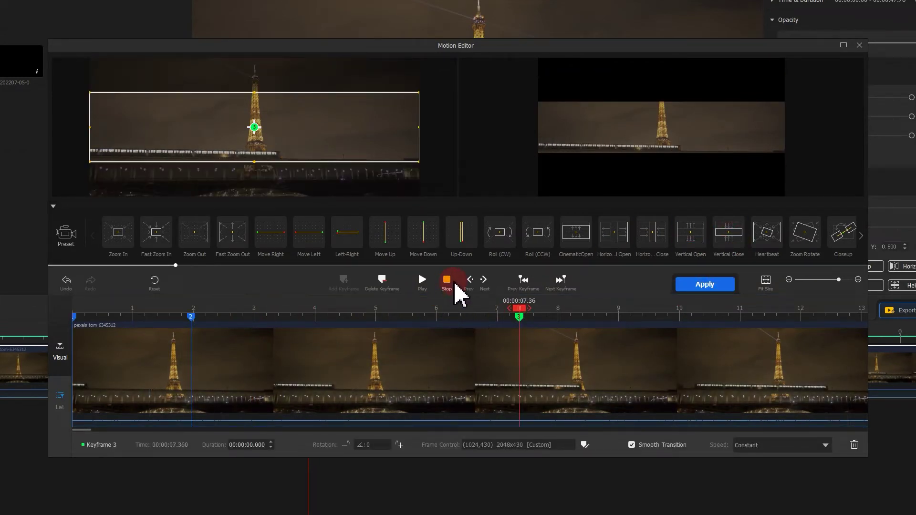
left_click(422, 283)
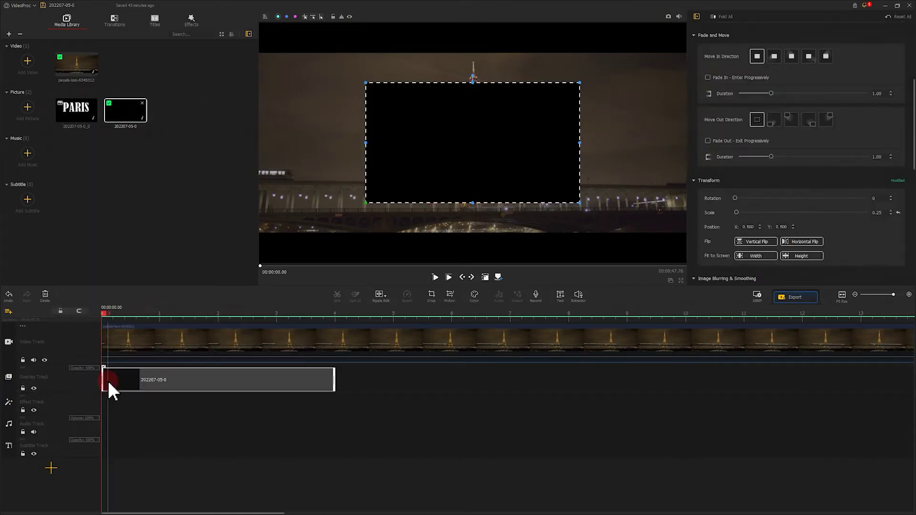
Put the black picture on the overlay track, extend it to about 10 s, and fit it to screen height
left_click(282, 381)
left_click_drag(335, 378, 706, 378)
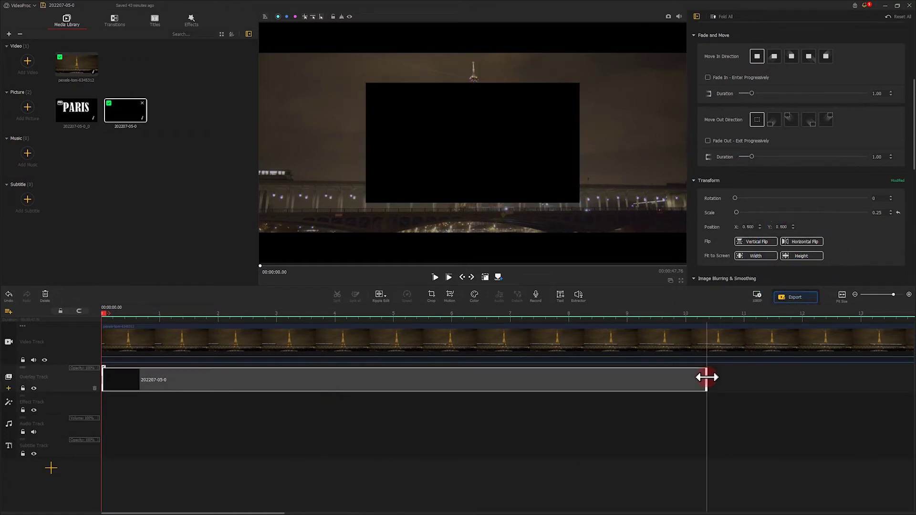
left_click(789, 258)
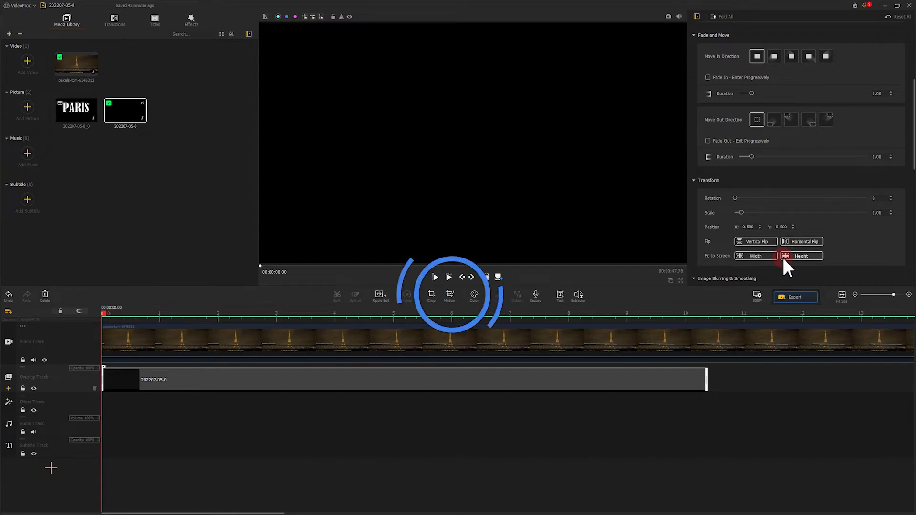
left_click(448, 298)
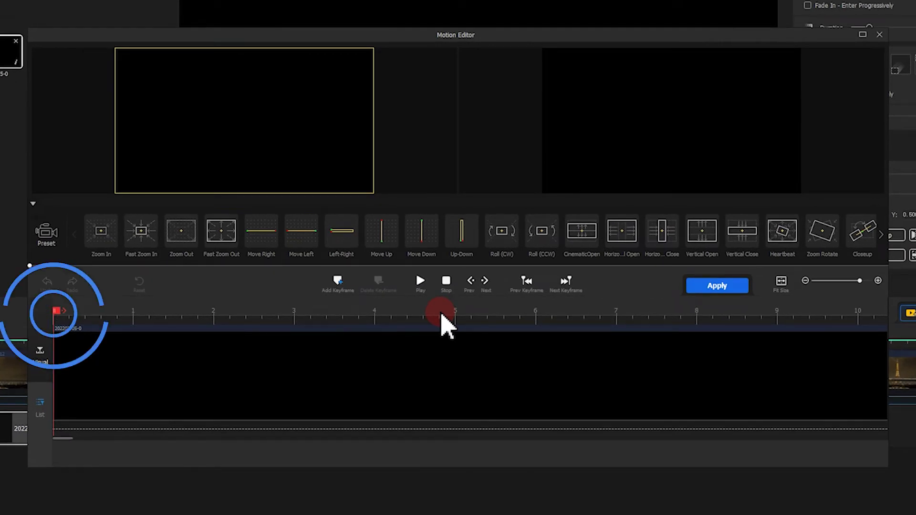
Add motion keyframes to the black overlay at the start and at 5 s
left_click(339, 283)
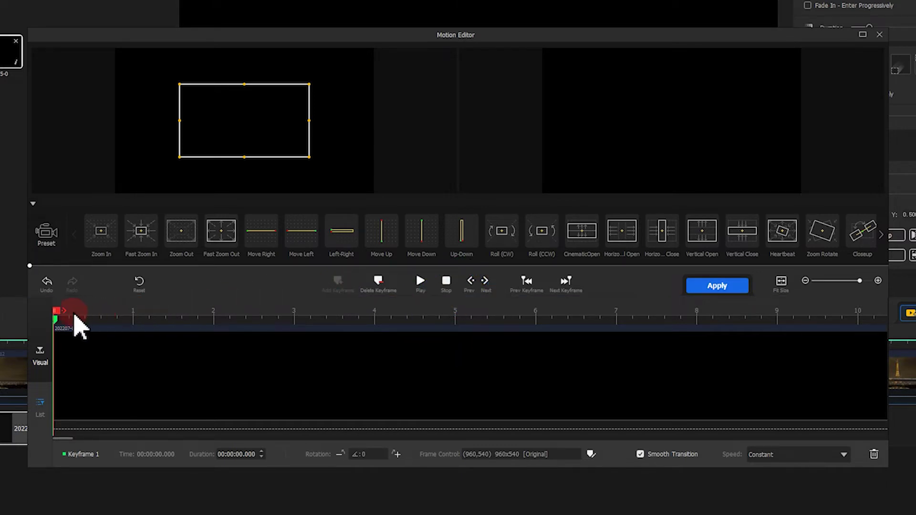
left_click_drag(75, 316, 459, 316)
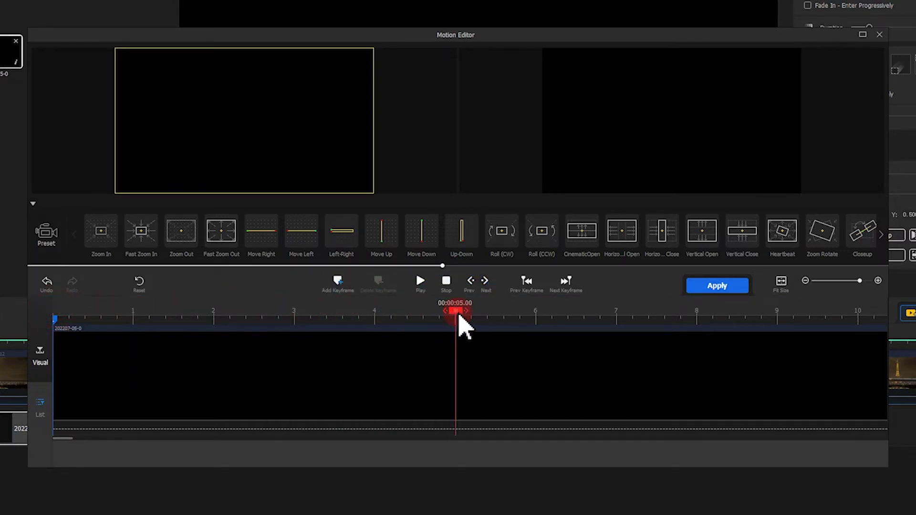
left_click(338, 282)
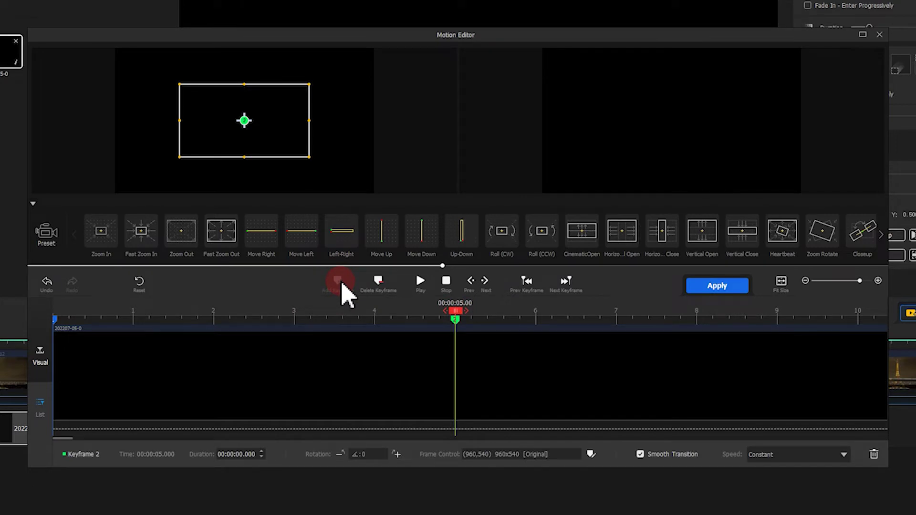
Make the 0 s keyframe a full-frame black panel positioned just below the preview
left_click(55, 318)
left_click(161, 230)
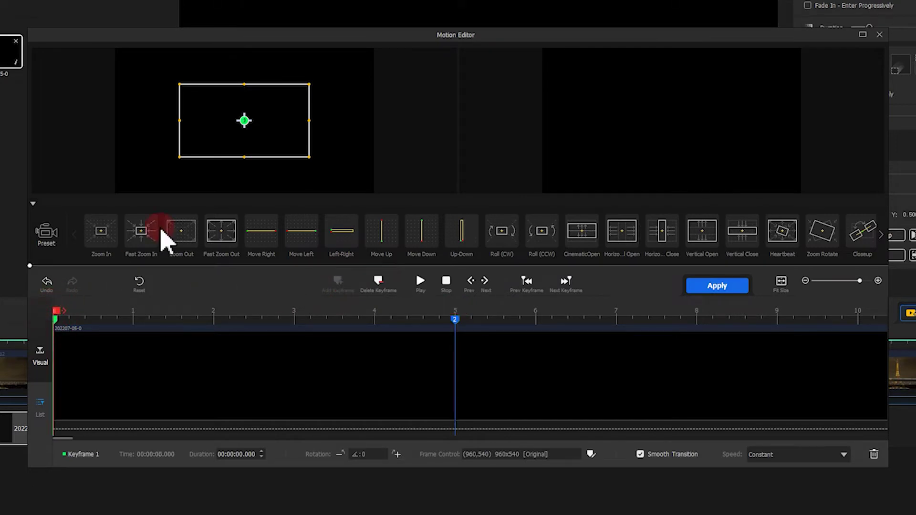
left_click_drag(289, 145, 373, 193)
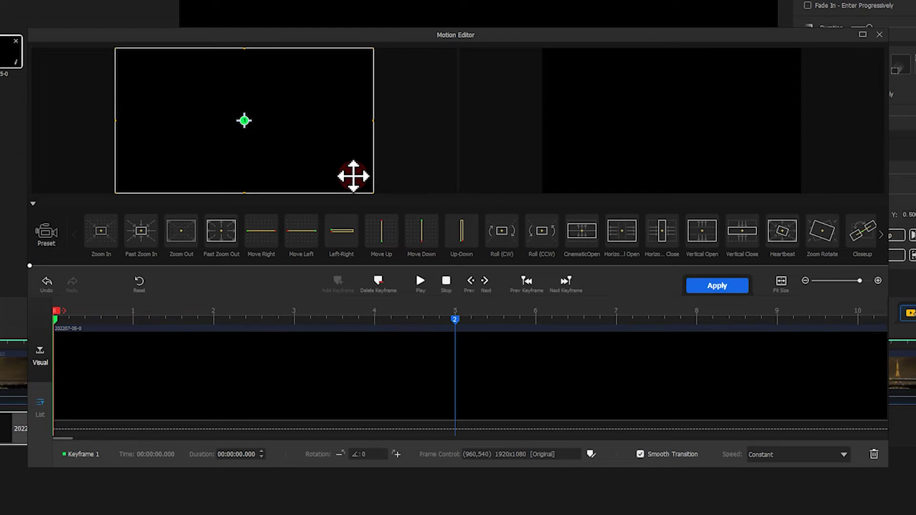
left_click_drag(280, 92, 283, 237)
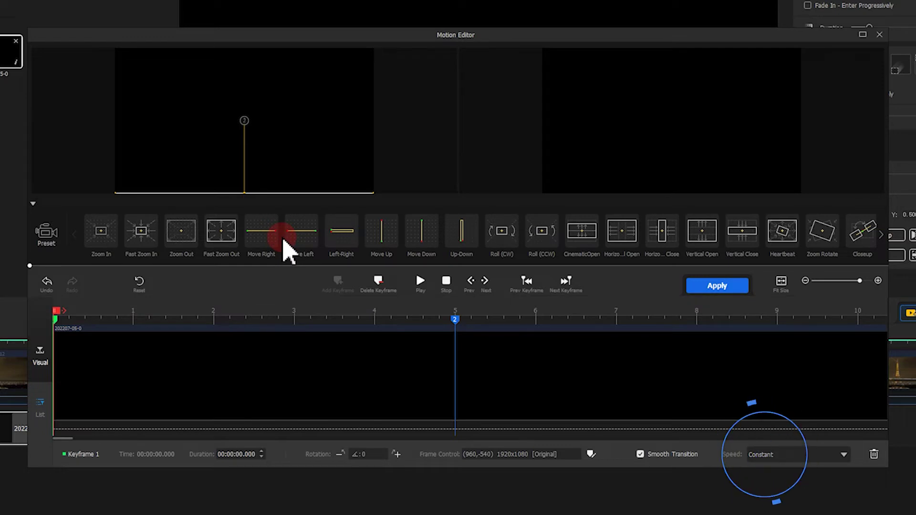
left_click(778, 457)
Give keyframe 1 Speed Up, and make the 5 s keyframe a full-size panel raised into the lower frame with Speed Down
left_click(797, 487)
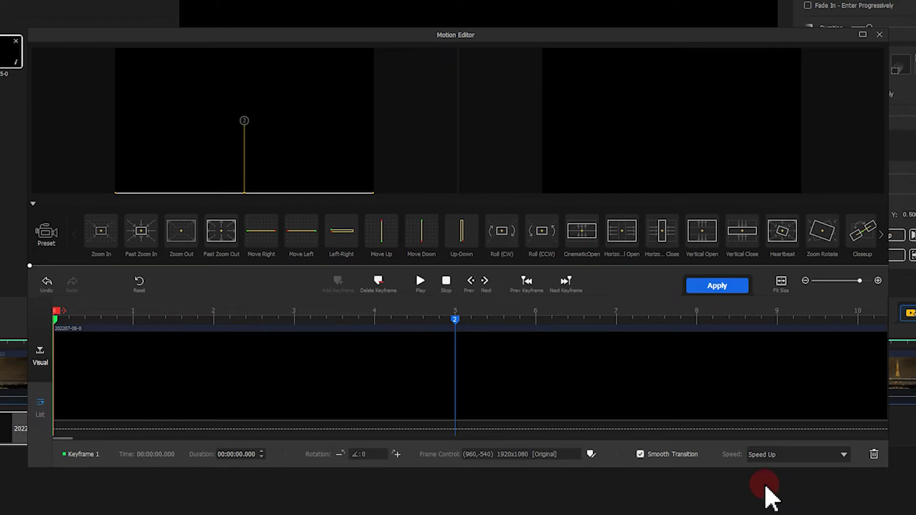
left_click(455, 319)
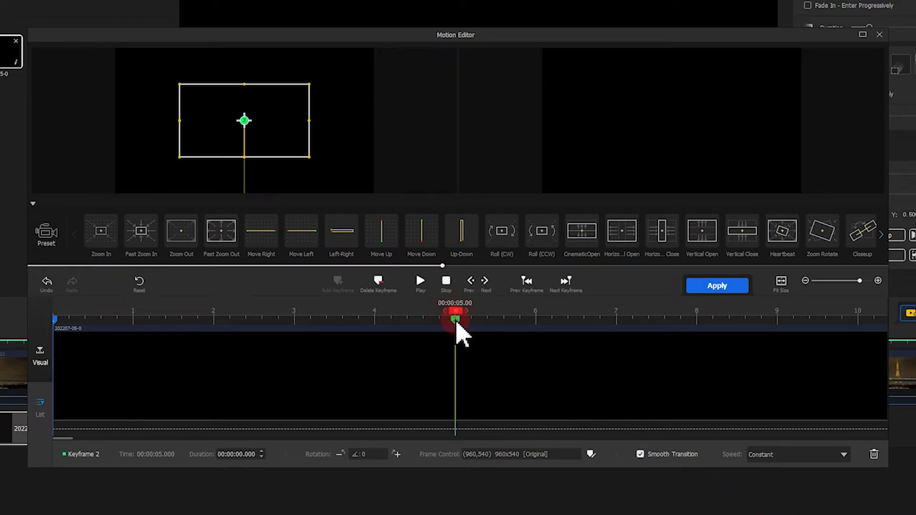
left_click_drag(253, 144, 338, 190)
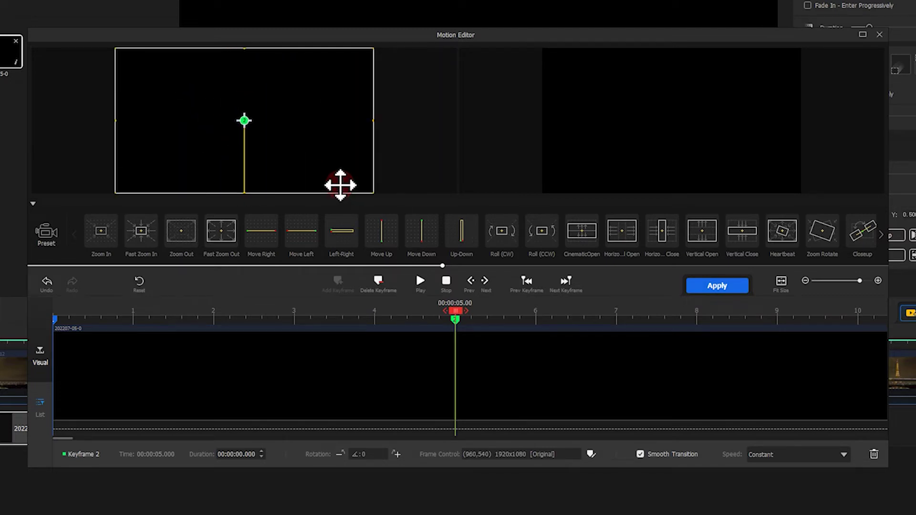
left_click_drag(315, 94, 313, 189)
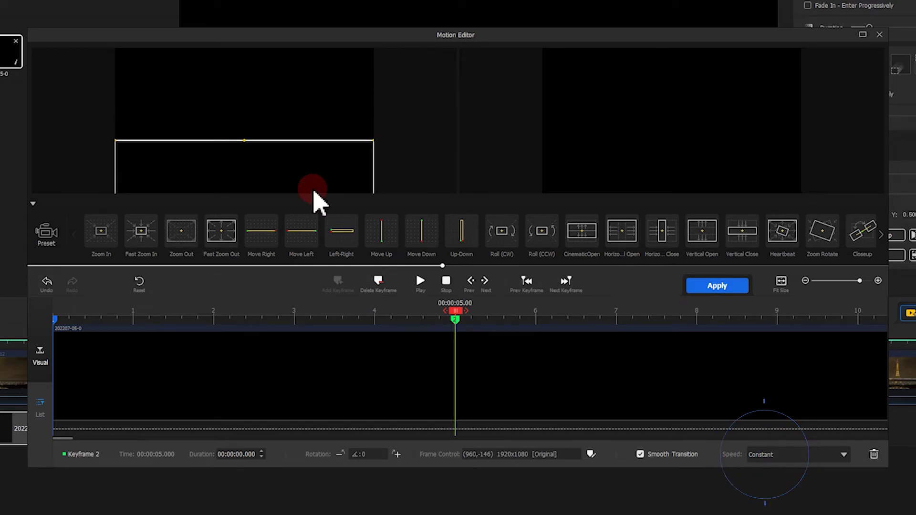
left_click(792, 456)
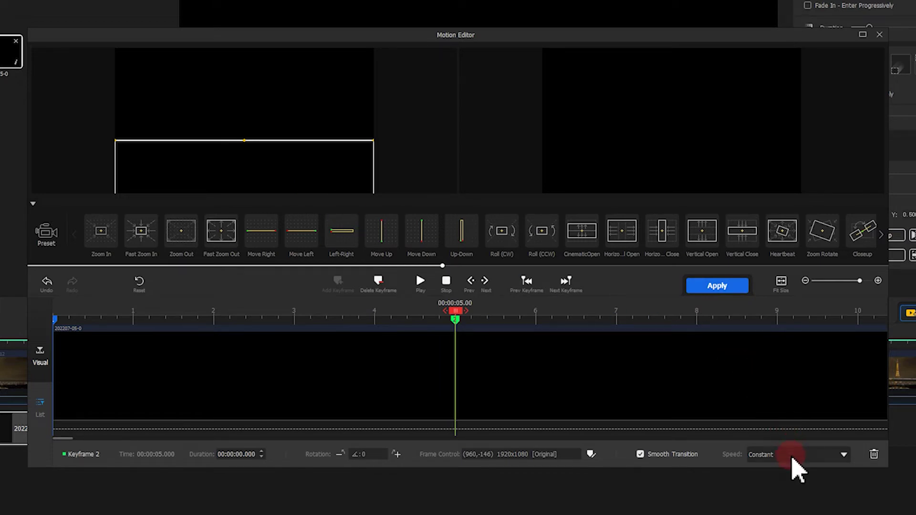
left_click(795, 503)
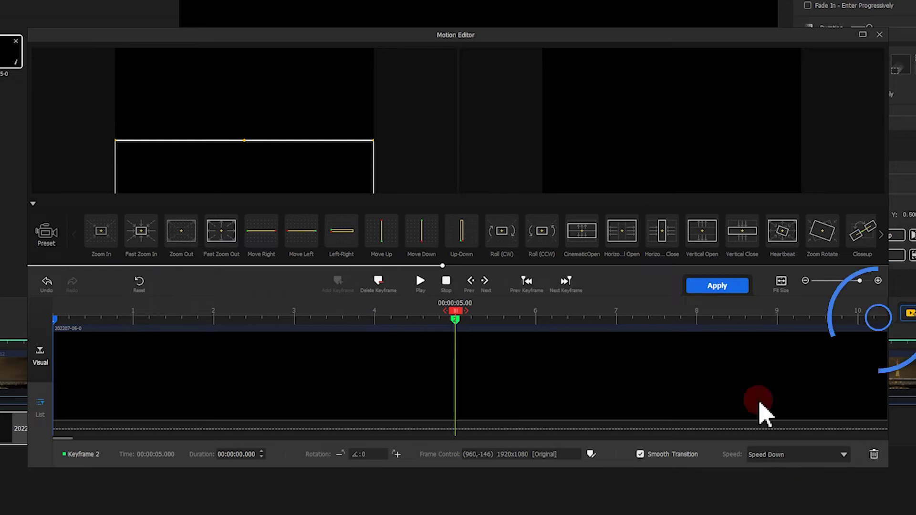
Add a final keyframe at the clip end and apply the motion
left_click_drag(457, 313, 910, 333)
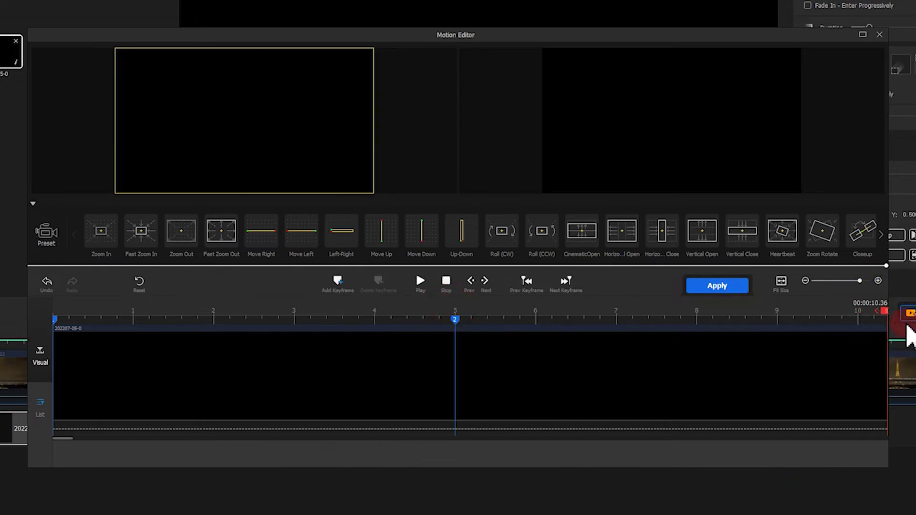
left_click(339, 282)
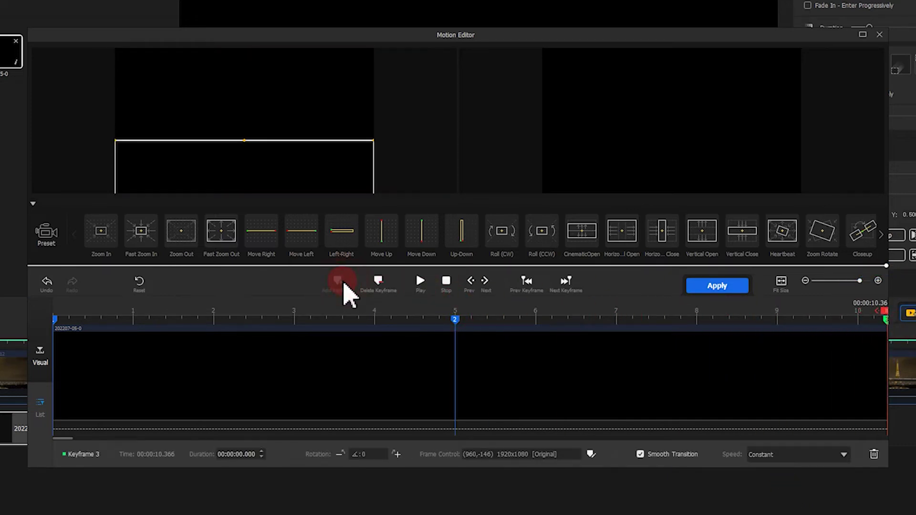
left_click(718, 287)
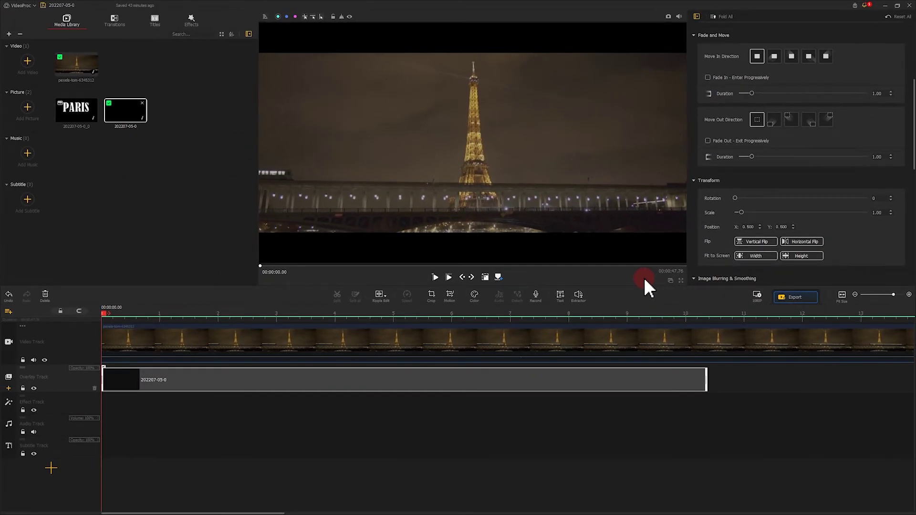
Preview the black panel motion, then add Overlay Track1 as a second overlay track
left_click(436, 277)
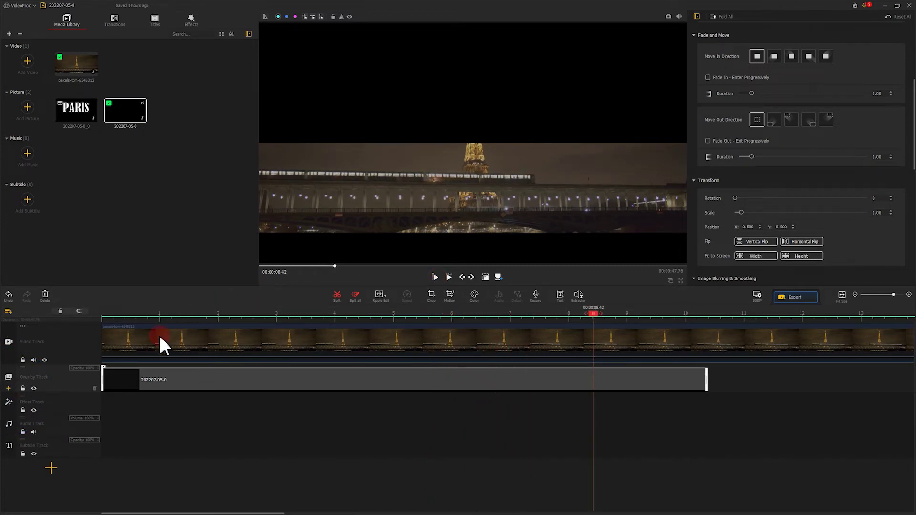
left_click(8, 389)
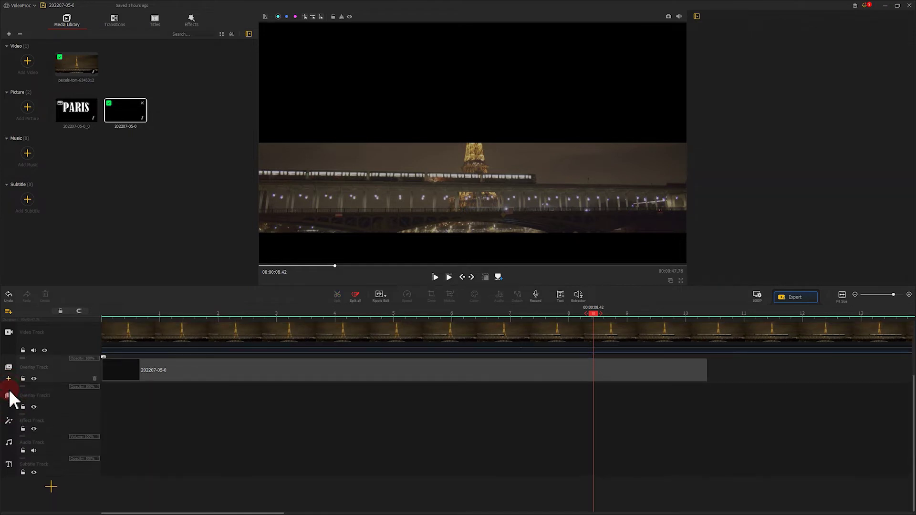
Place the black picture on the new overlay track, match the clip above, and fit the frame height
left_click_drag(121, 122, 148, 432)
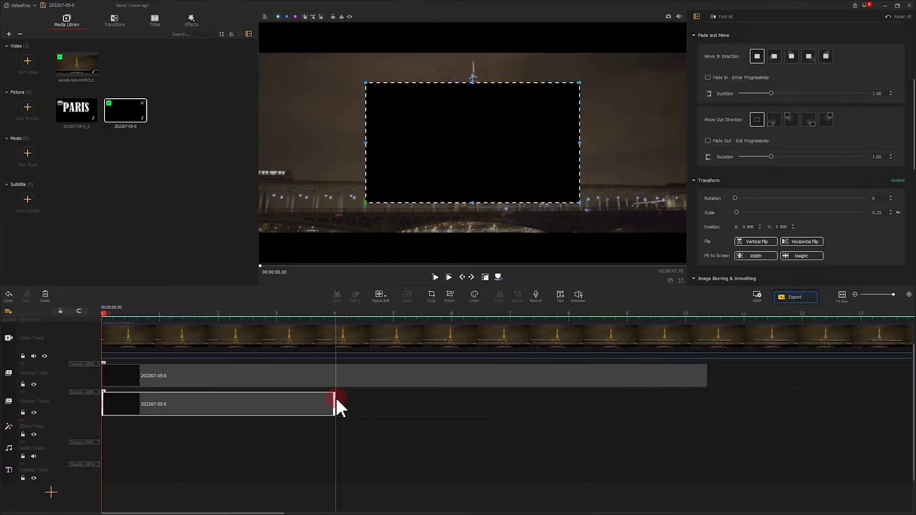
left_click_drag(335, 404, 708, 400)
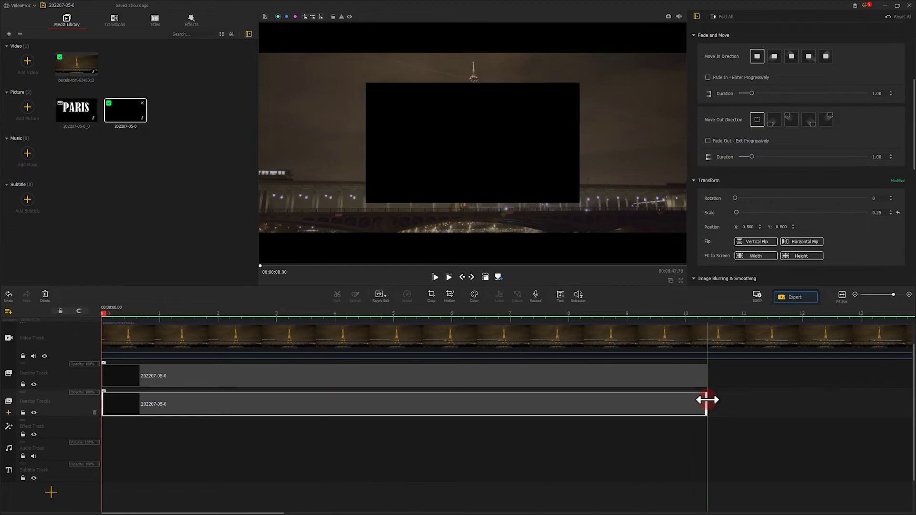
left_click(809, 258)
Add a motion keyframe at 5 s and start the panel full-size above the frame, out of view
left_click(450, 298)
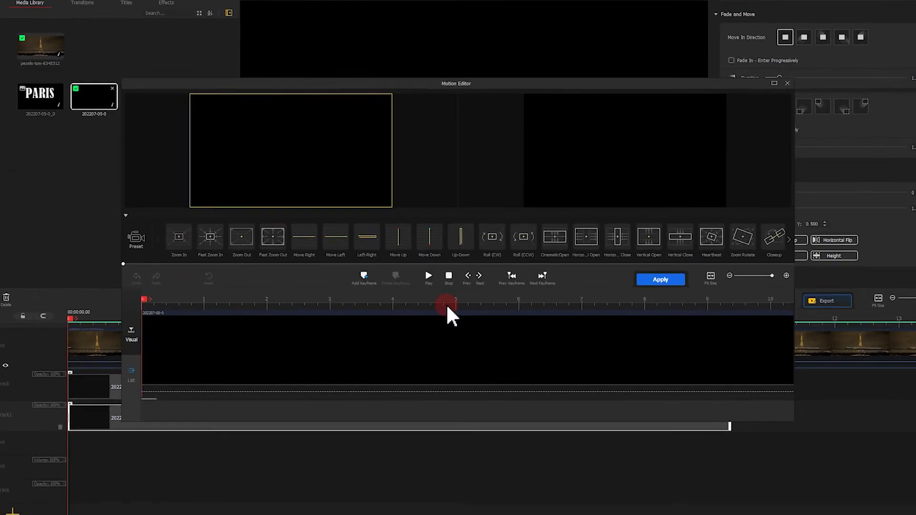
left_click_drag(173, 296, 405, 300)
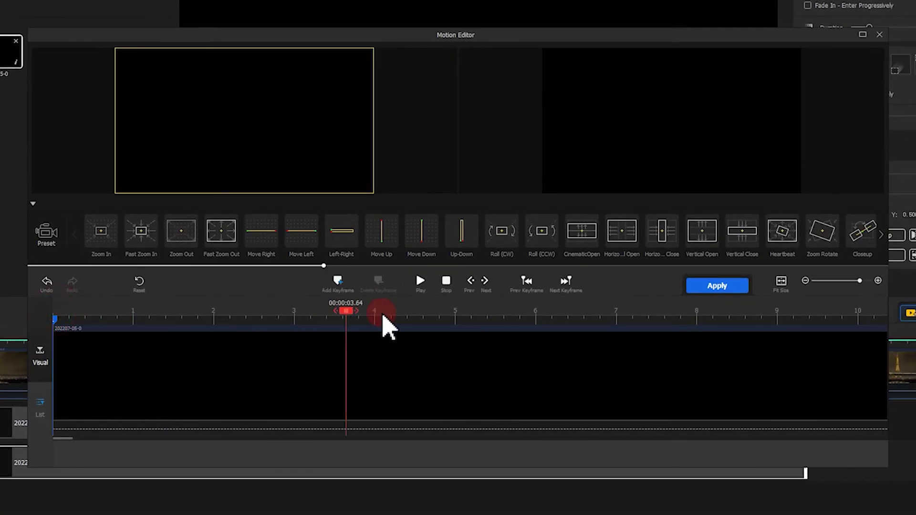
left_click(456, 316)
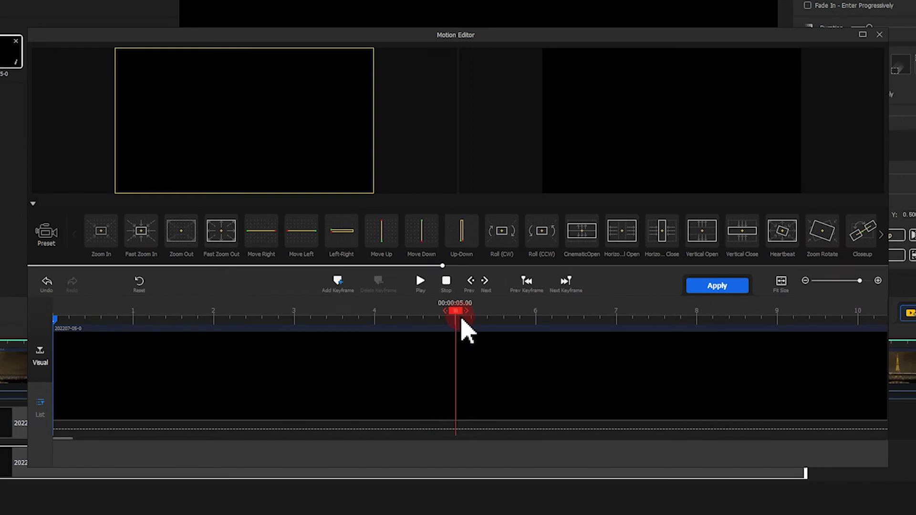
left_click(338, 283)
left_click(527, 282)
left_click_drag(245, 120, 336, 199)
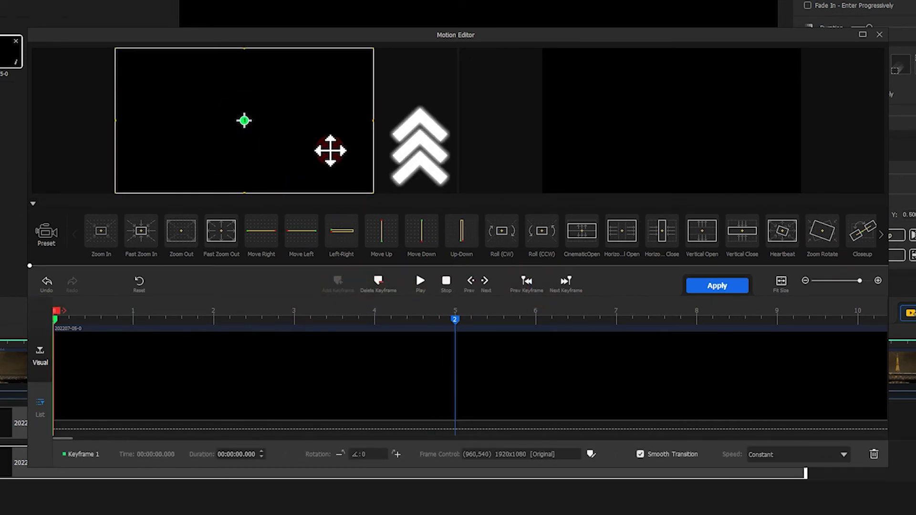
left_click_drag(328, 151, 328, 40)
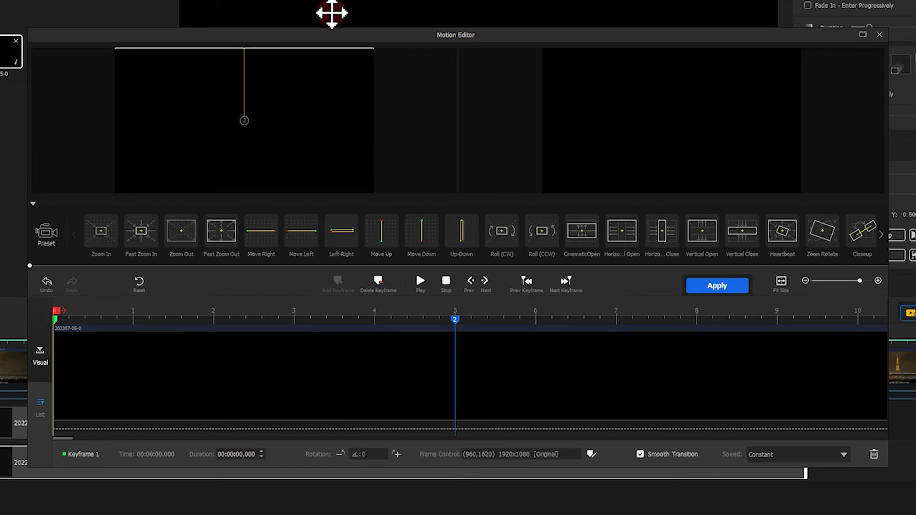
Size the 5-second keyframe's panel to full size over the top of the frame
left_click(455, 318)
mouse_move(293, 145)
left_mouse_down()
mouse_move(238, 120)
mouse_move(313, 188)
left_mouse_up()
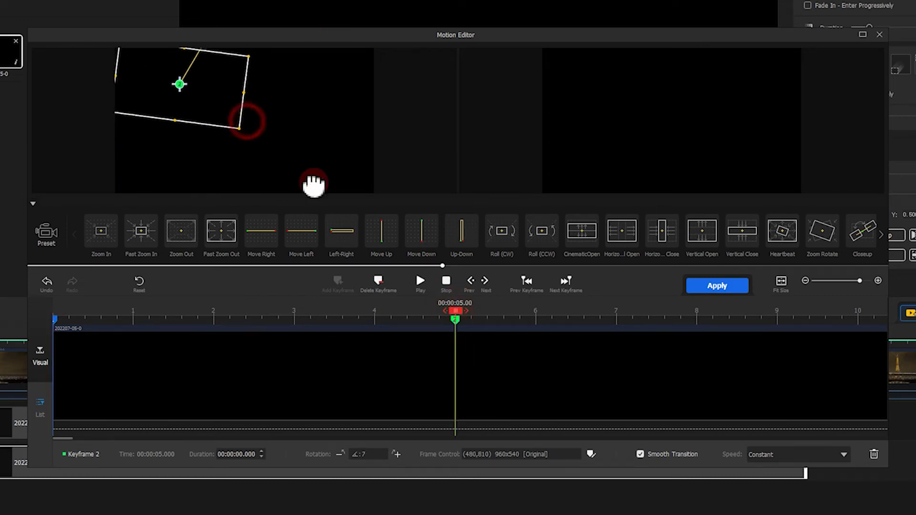
key("ctrl+z")
left_click_drag(243, 123, 372, 193)
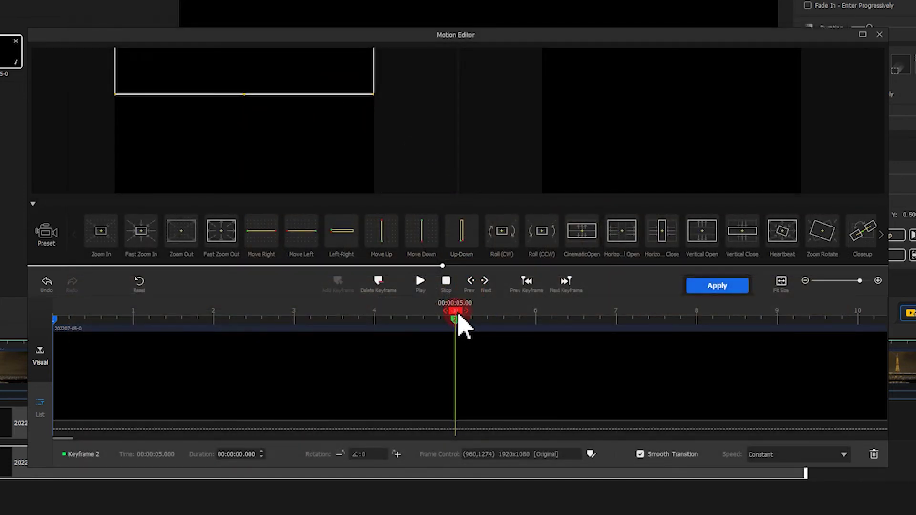
Add an end keyframe, set Speed Up on the first keyframe and Speed Down at 5 s, then apply
left_click_drag(458, 315, 900, 317)
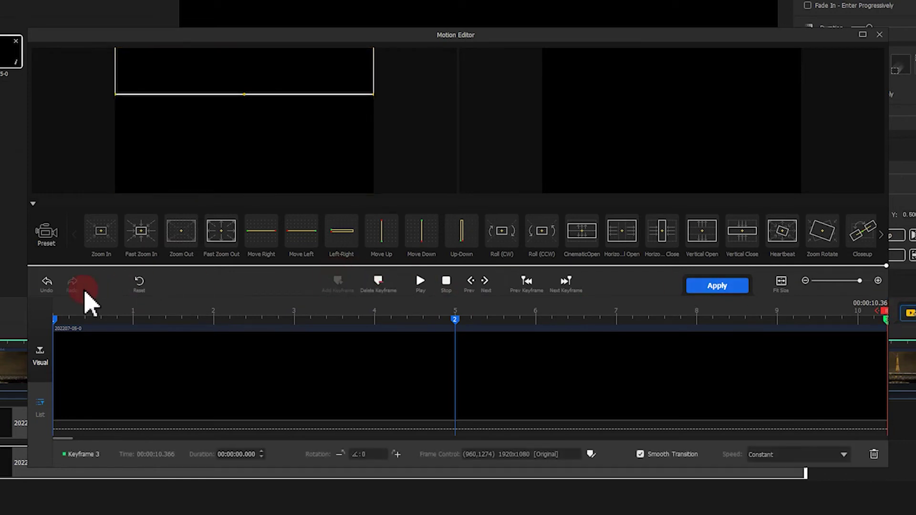
left_click(56, 320)
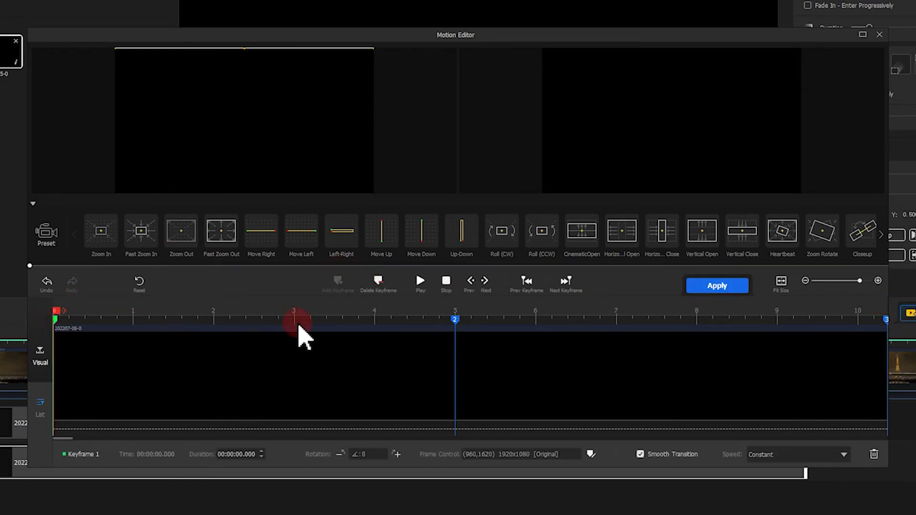
left_click(800, 451)
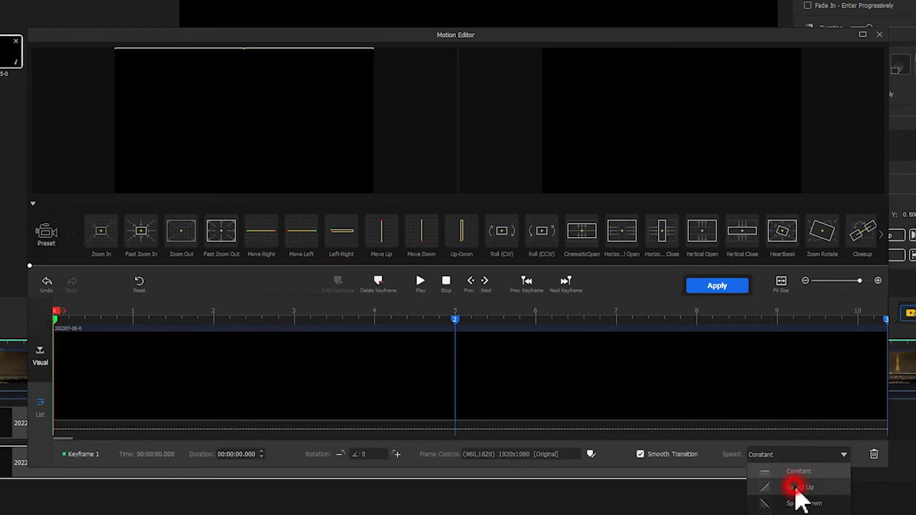
left_click(796, 486)
left_click(455, 319)
left_click(796, 454)
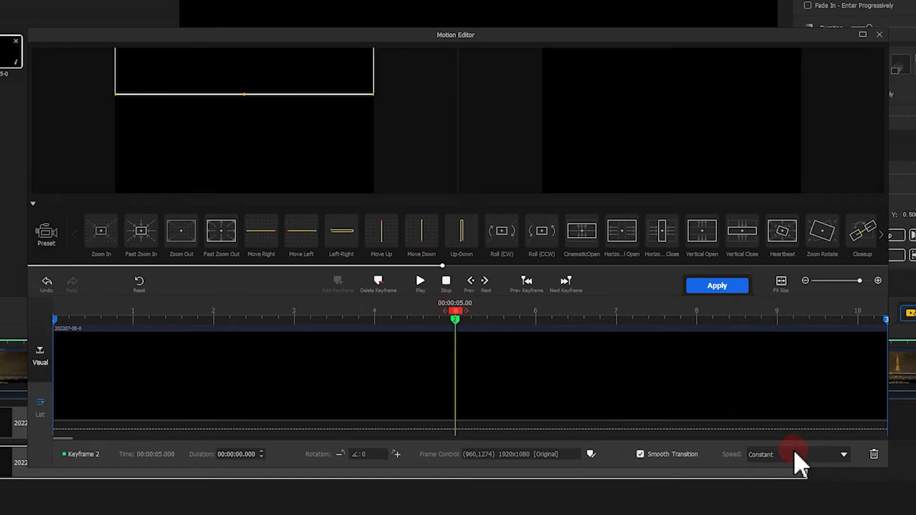
left_click(788, 503)
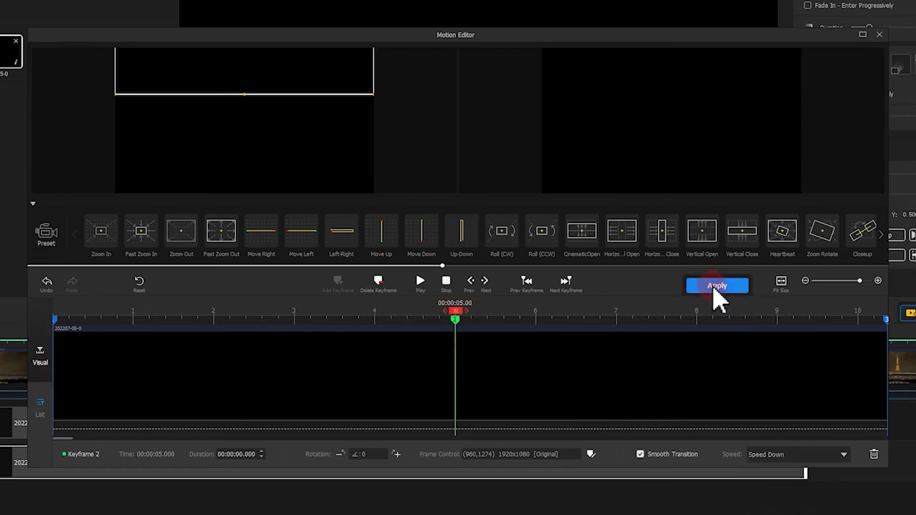
left_click(717, 288)
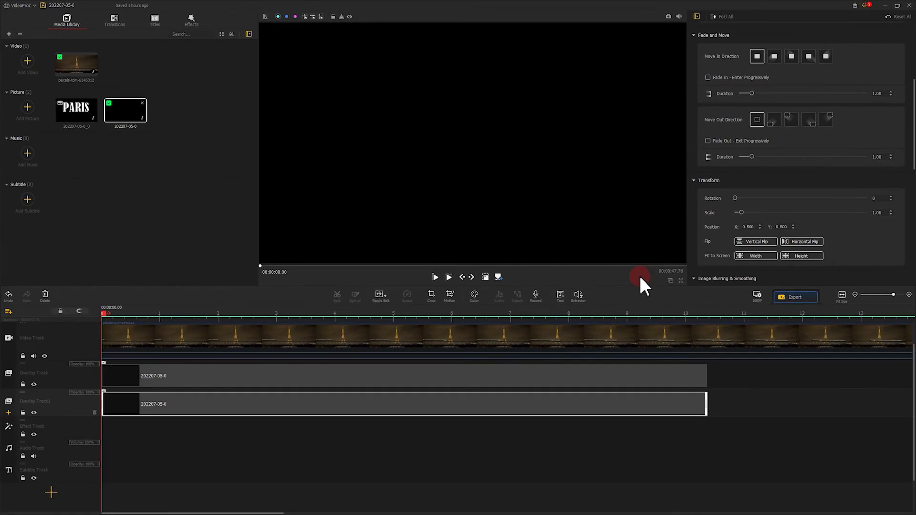
left_click(426, 285)
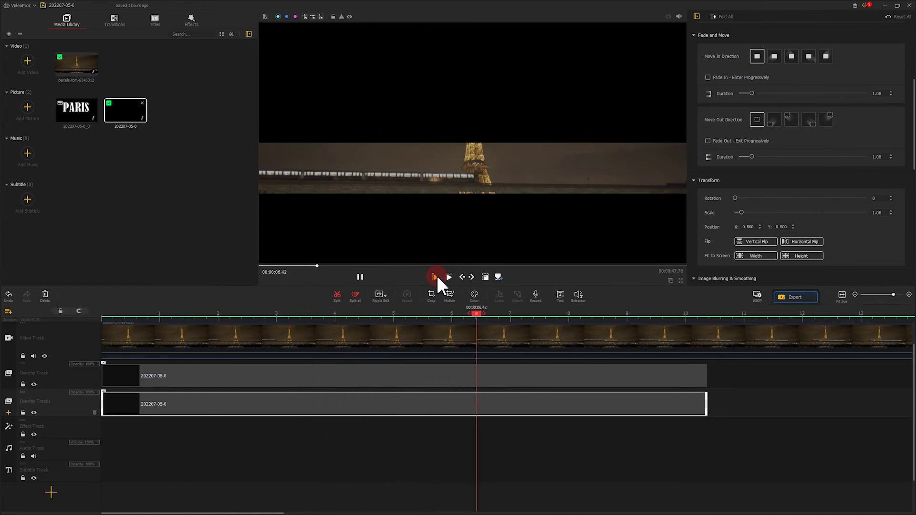
left_click(362, 277)
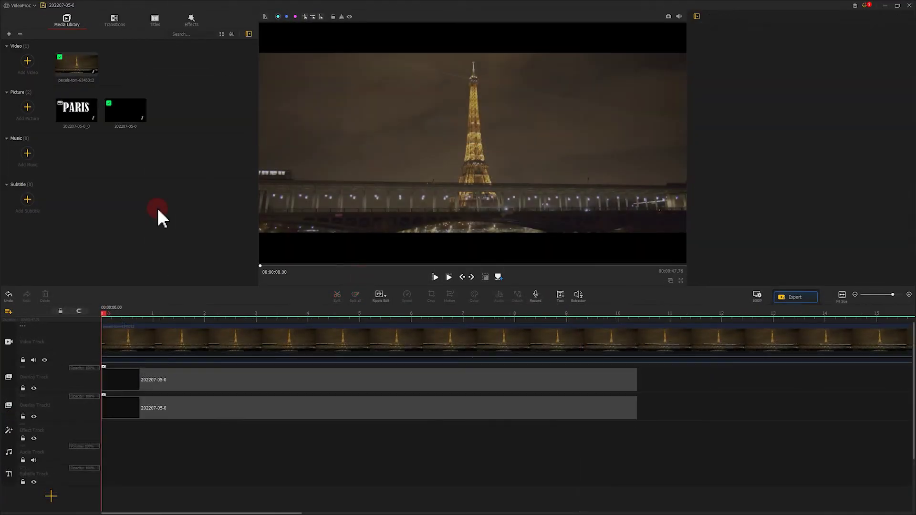
mouse_move(73, 414)
left_click(8, 417)
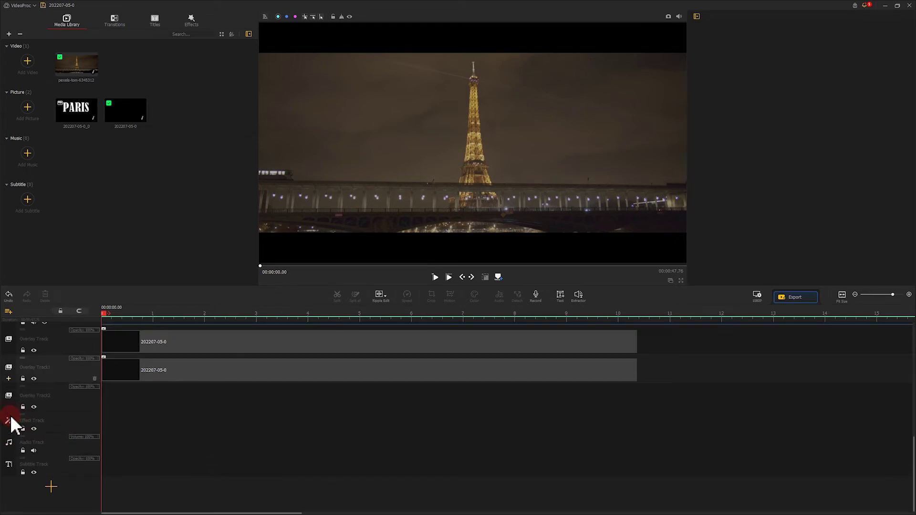
Put the PARIS picture on Overlay Track2, extend it to about 10 s, and fit it to screen height
left_click_drag(87, 128, 113, 414)
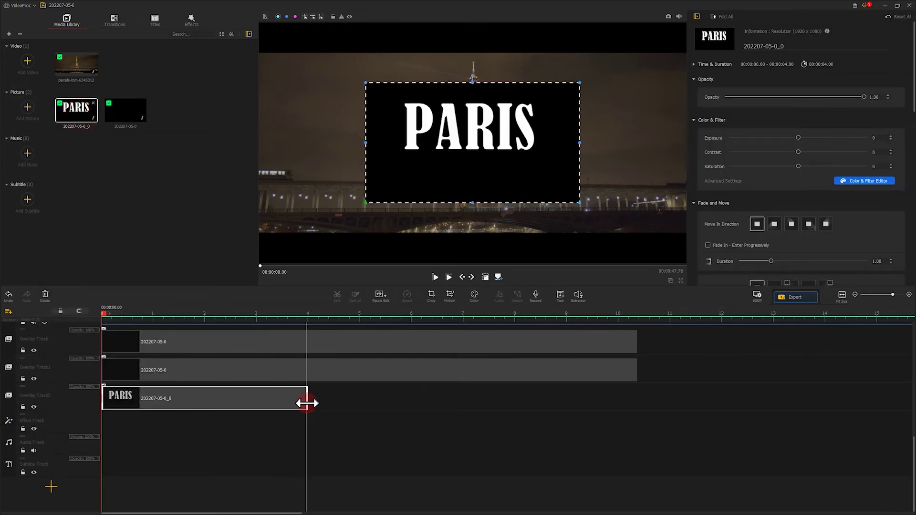
left_click_drag(307, 402, 636, 402)
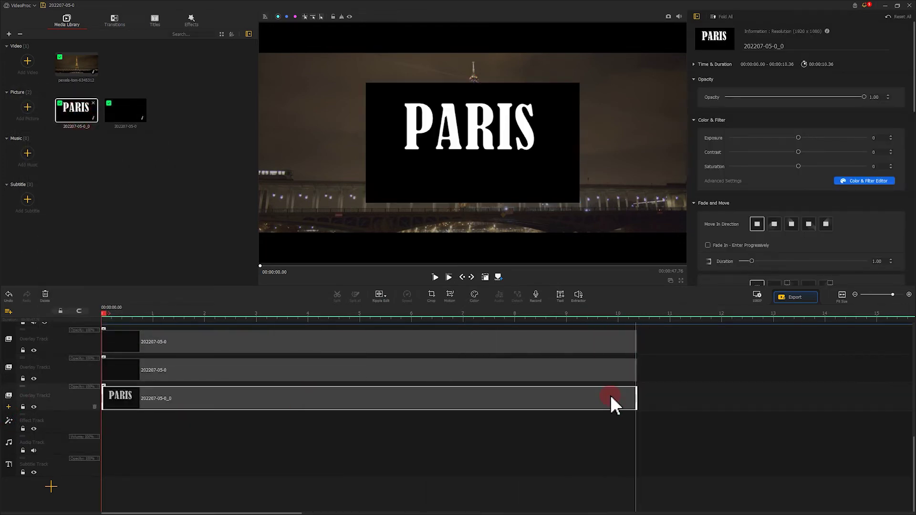
scroll(509, 382, "up", 1)
scroll(507, 381, "up", 1)
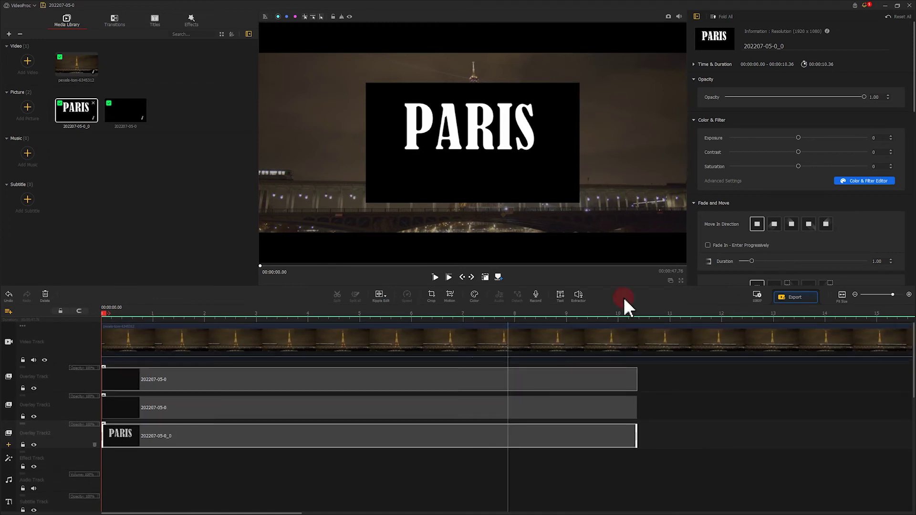
scroll(802, 196, "down", 5)
scroll(804, 208, "down", 3)
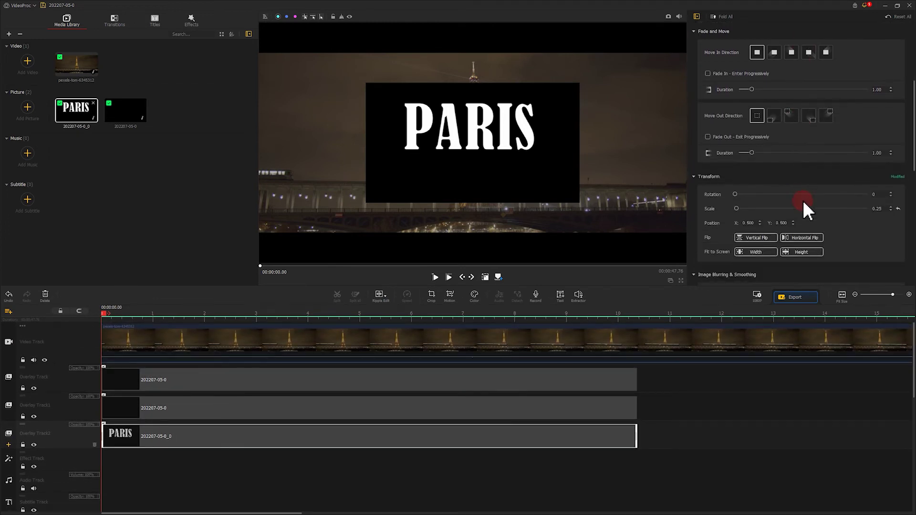
left_click(796, 255)
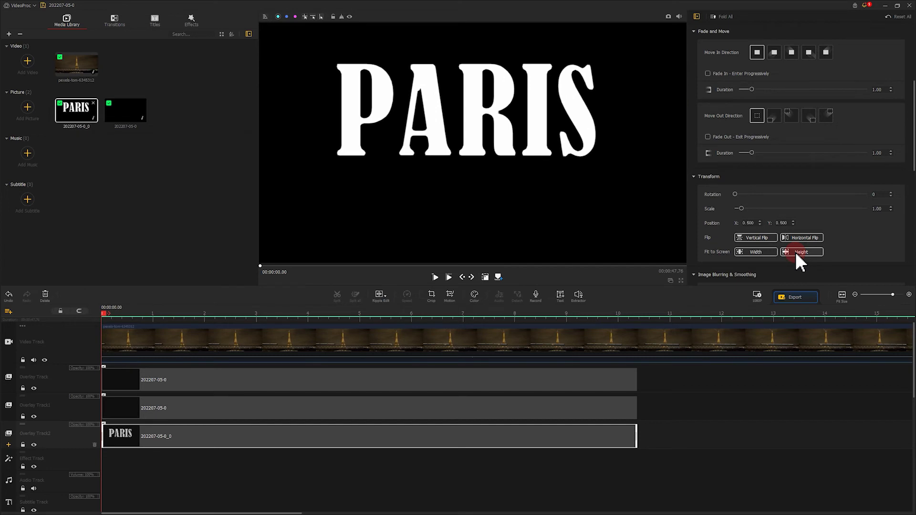
Crop away the empty bottom of the PARIS picture and move it up toward the top
left_click(432, 297)
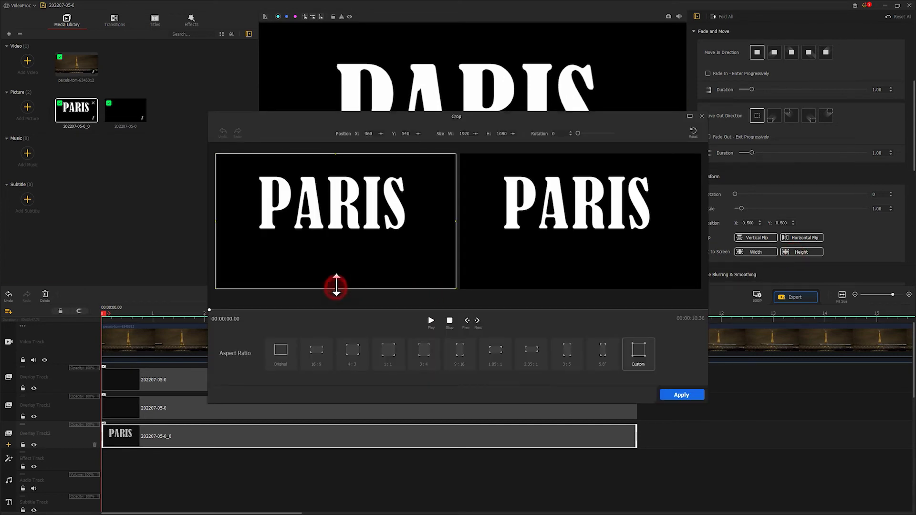
left_click_drag(337, 287, 348, 233)
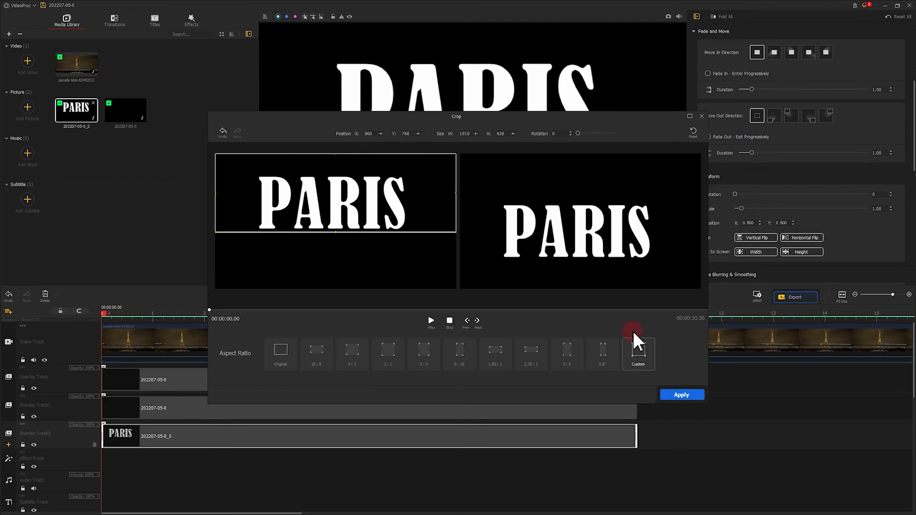
left_click(677, 394)
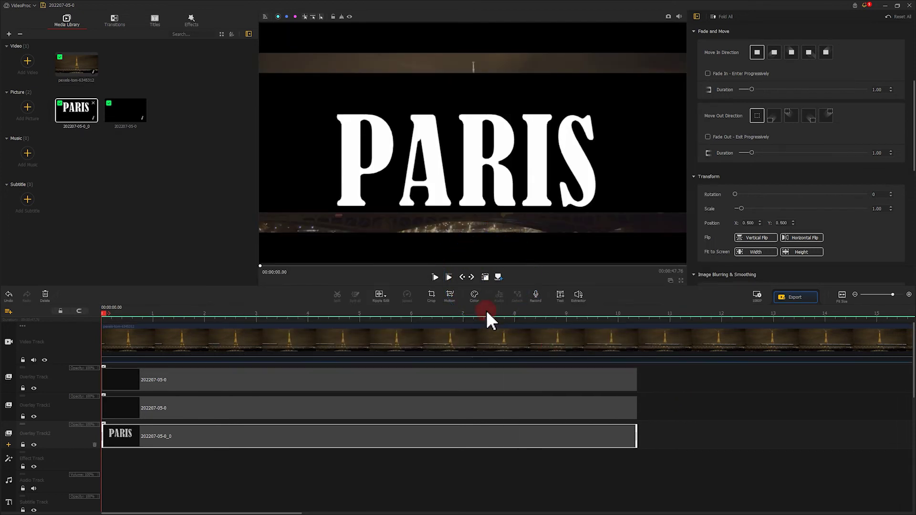
left_click(486, 279)
left_click_drag(495, 190, 493, 141)
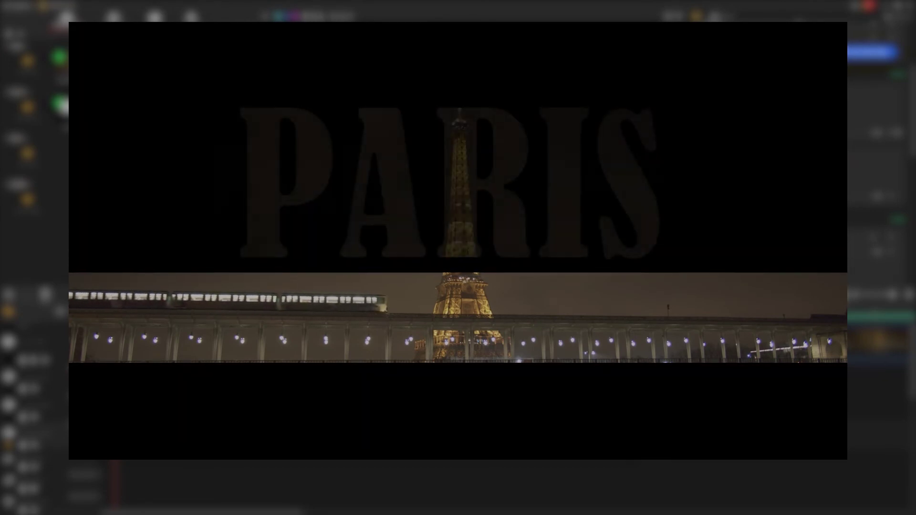
Add a PARIS keyframe near 5 s and shift the first keyframe's framing so PARIS starts hidden
left_click(371, 282)
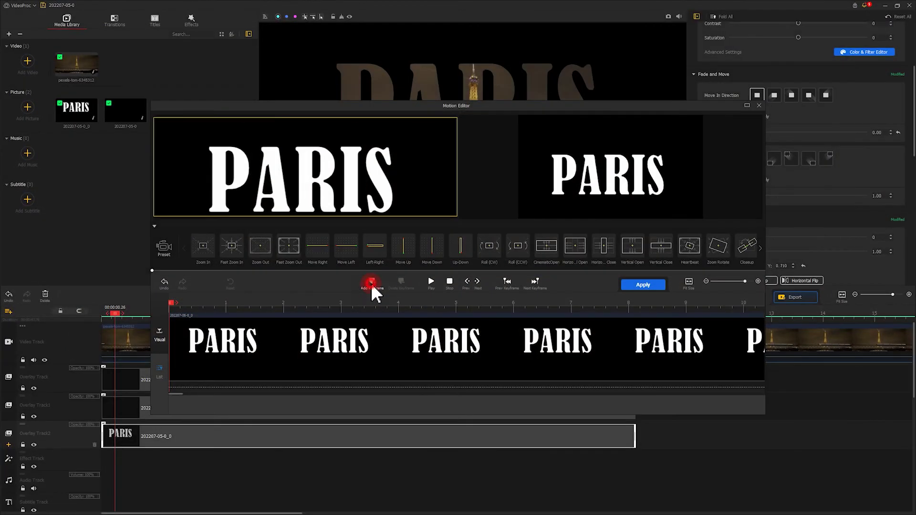
left_click_drag(170, 304, 262, 302)
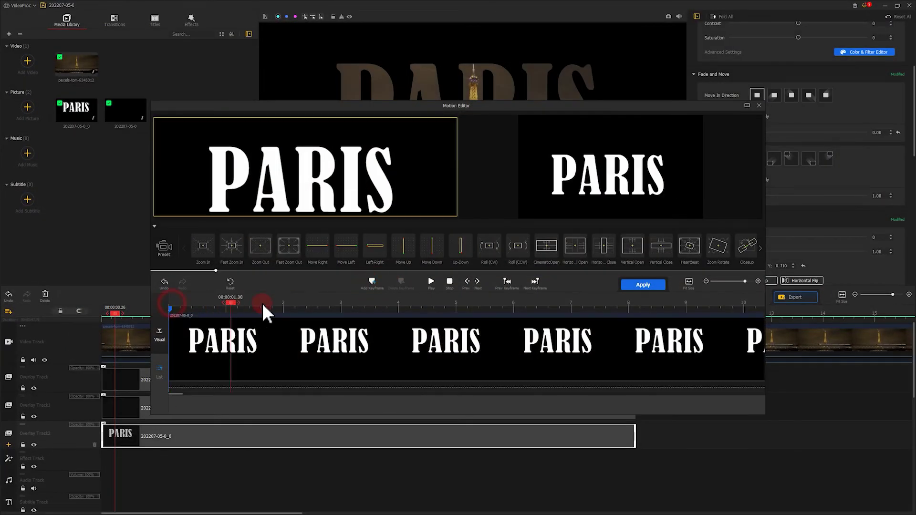
left_click(372, 283)
left_click(506, 284)
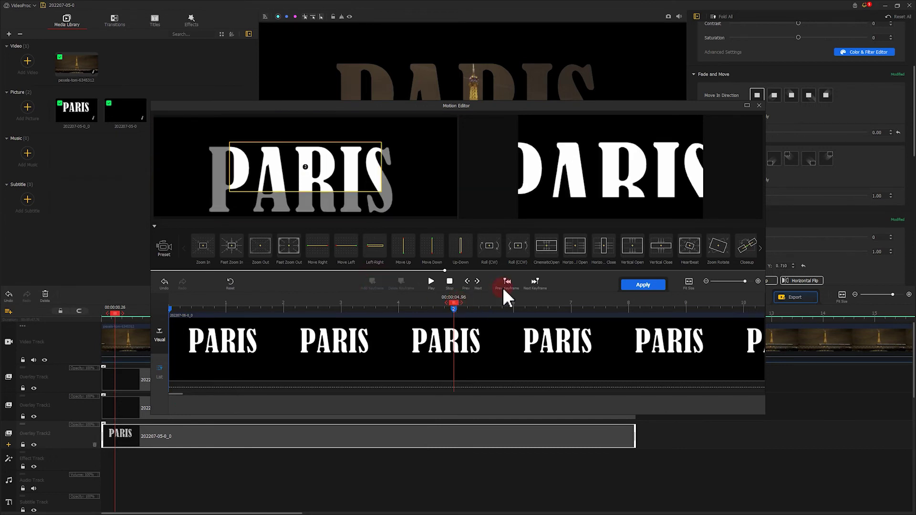
left_click_drag(325, 183, 250, 158)
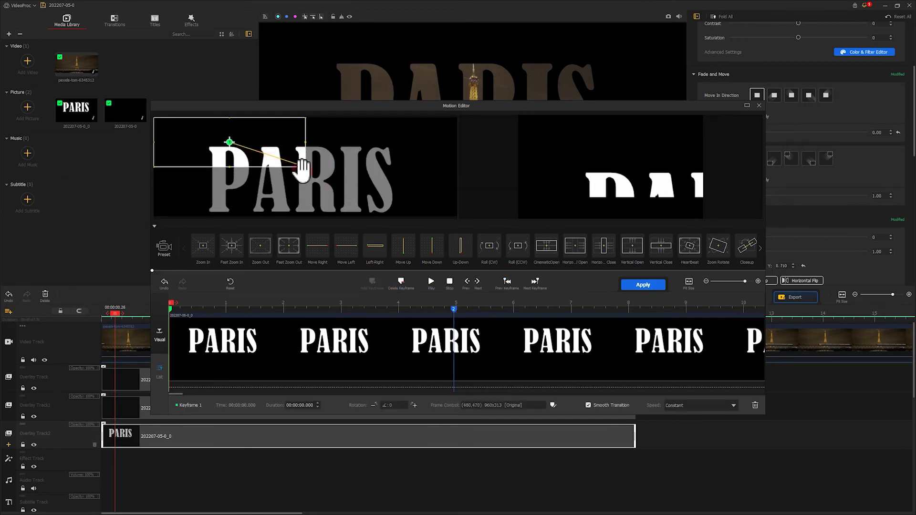
left_click_drag(306, 167, 410, 220)
left_click_drag(400, 159, 397, 256)
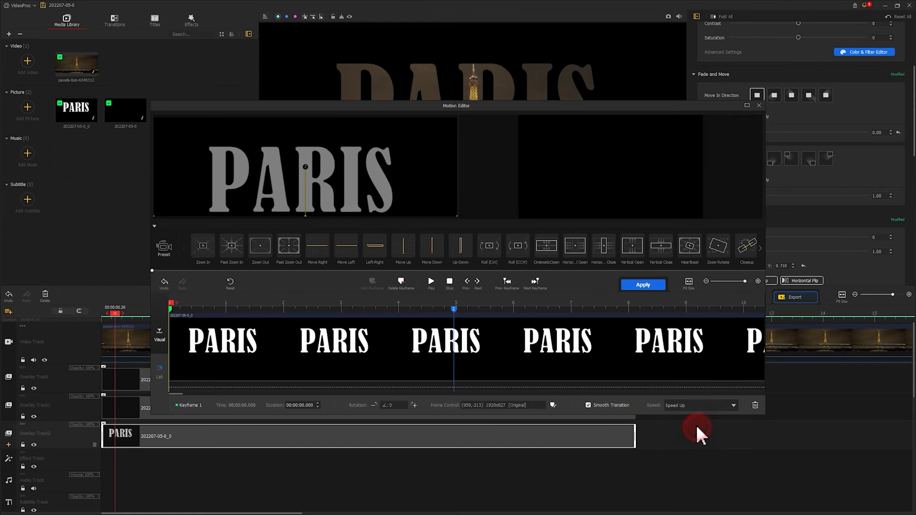
Align the second keyframe, give it Speed Down easing, and add a final keyframe at the clip end
left_click(535, 282)
left_click_drag(364, 183, 395, 215)
left_click(695, 405)
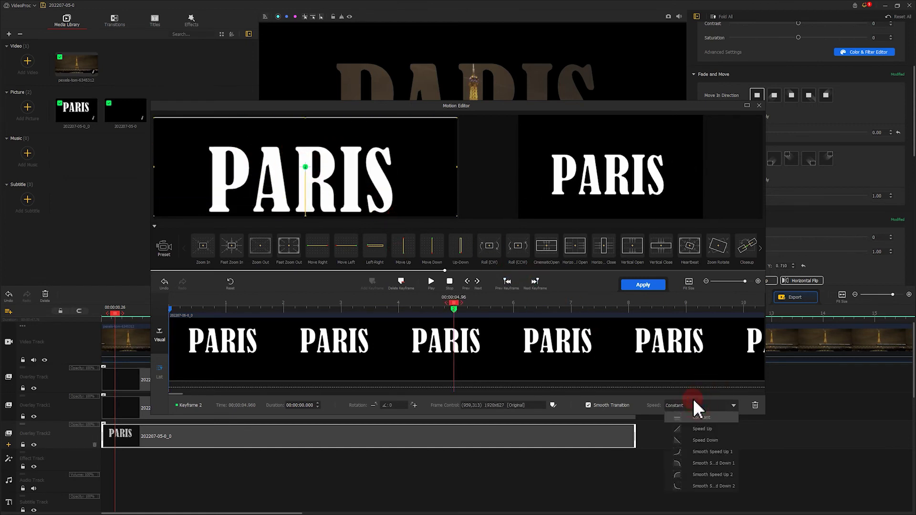
left_click(703, 441)
left_click(753, 309)
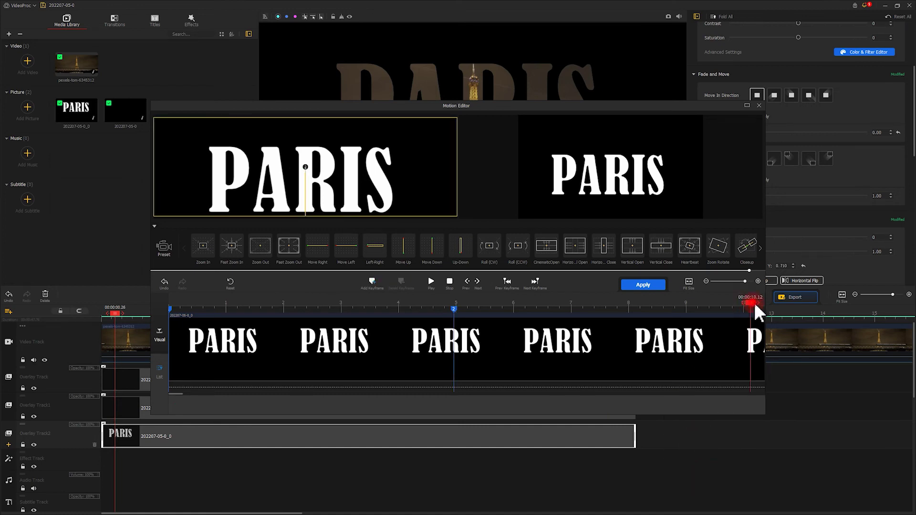
left_click(372, 283)
Apply the PARIS motion, set its blend mode to Darken, and trim the top overlay to about 5.4 s
left_click(640, 289)
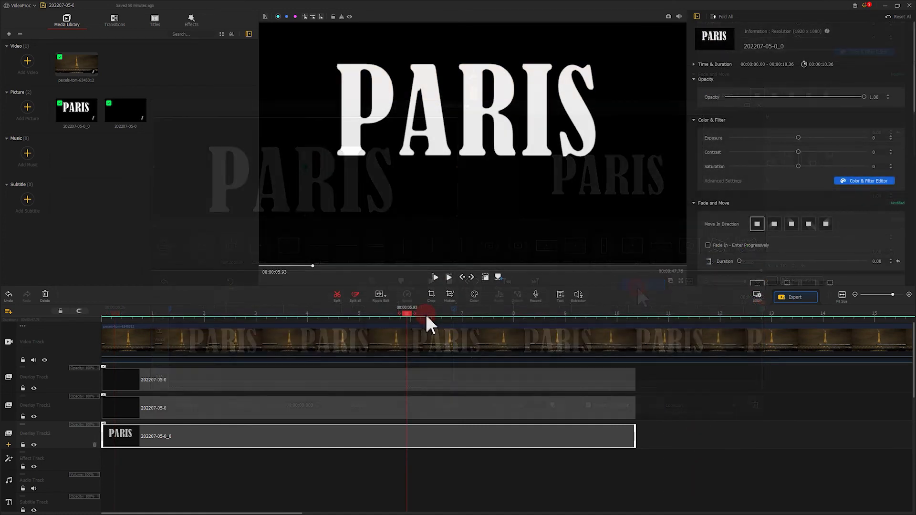
left_click(773, 164)
scroll(795, 144, "down", 10)
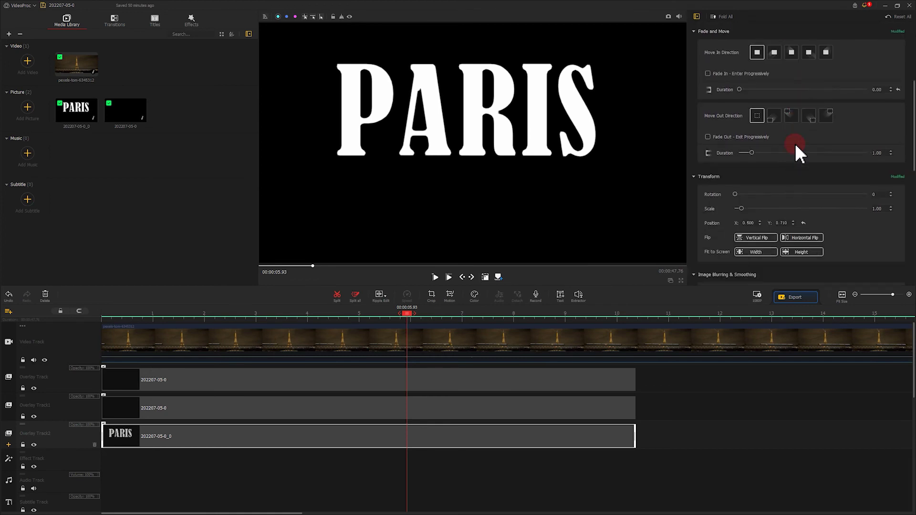
scroll(795, 144, "down", 3)
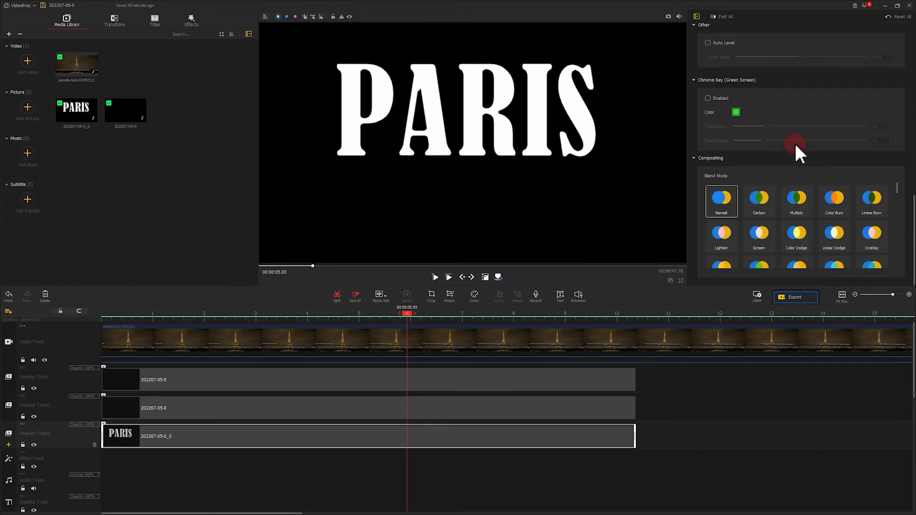
left_click(759, 200)
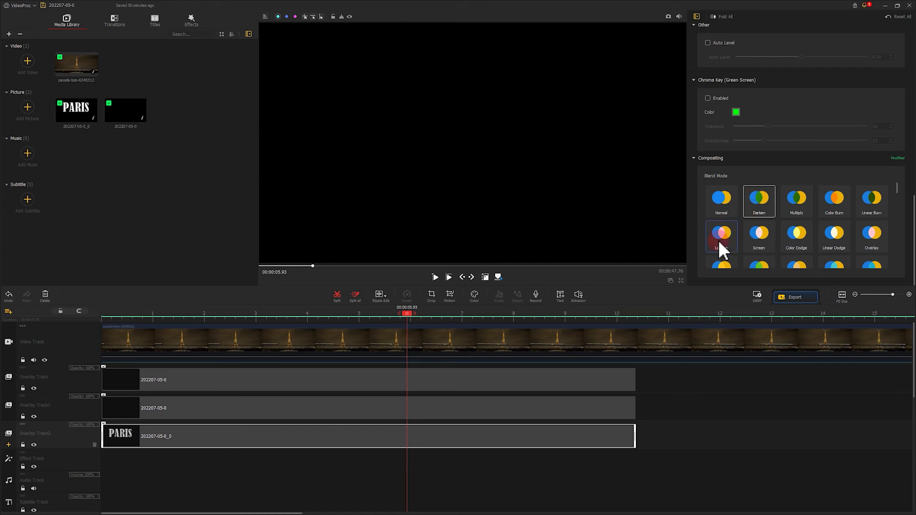
left_click_drag(636, 380, 366, 380)
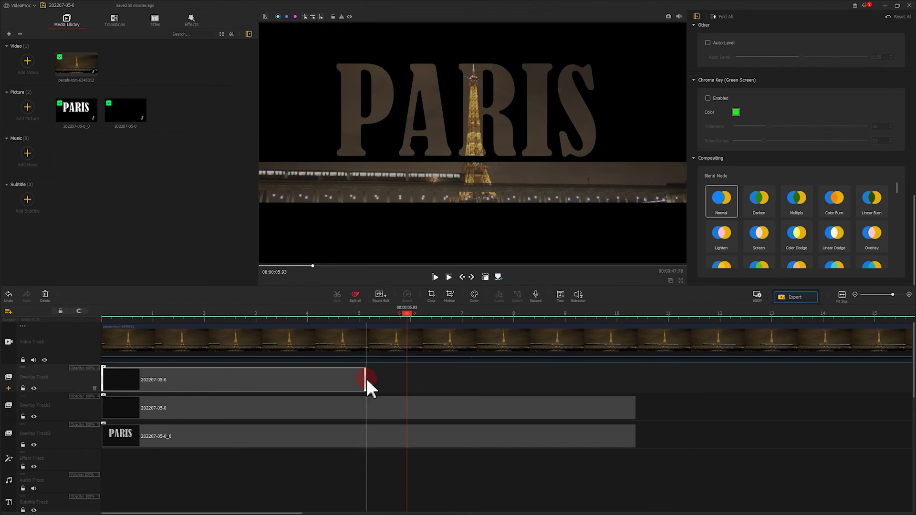
Give the trimmed top black overlay a 0.75 s fade-out and rewind the playhead to the start
scroll(783, 157, "up", 8)
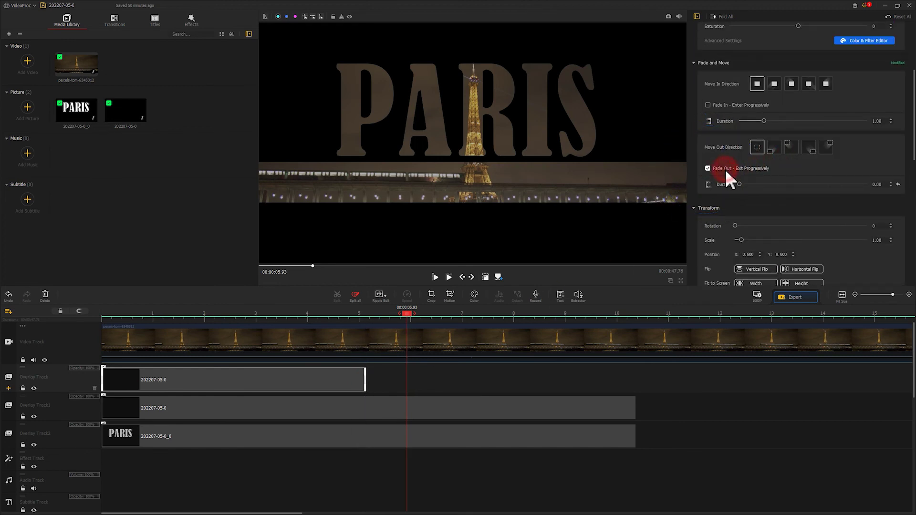
left_click_drag(743, 184, 758, 186)
left_click_drag(758, 182, 758, 184)
left_click(436, 297)
left_click_drag(406, 313, 92, 315)
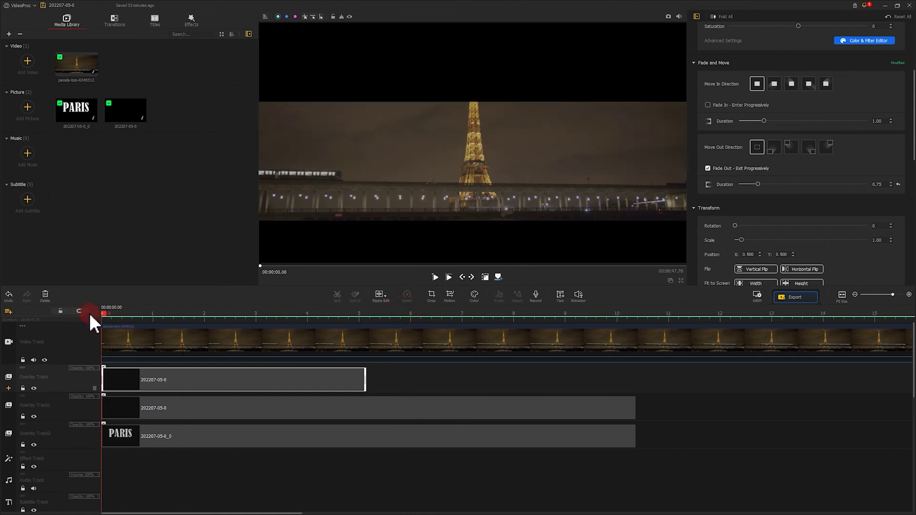
left_click(434, 275)
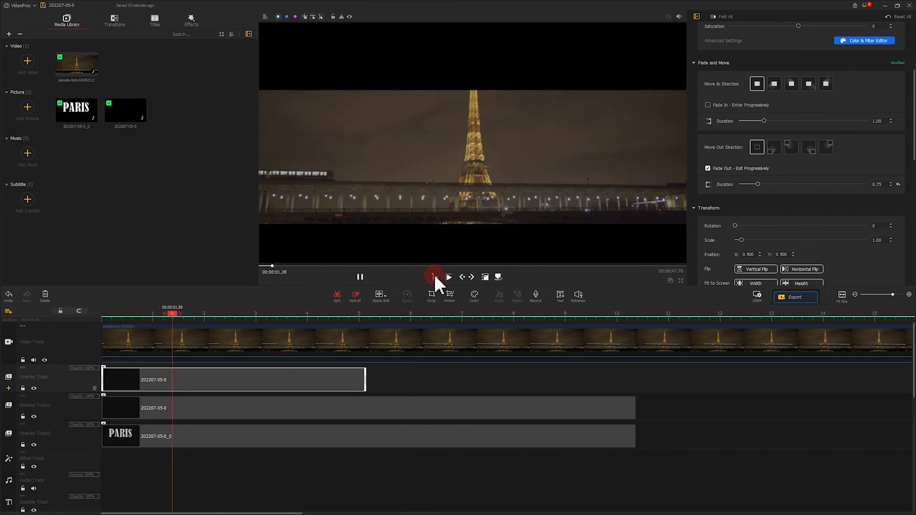